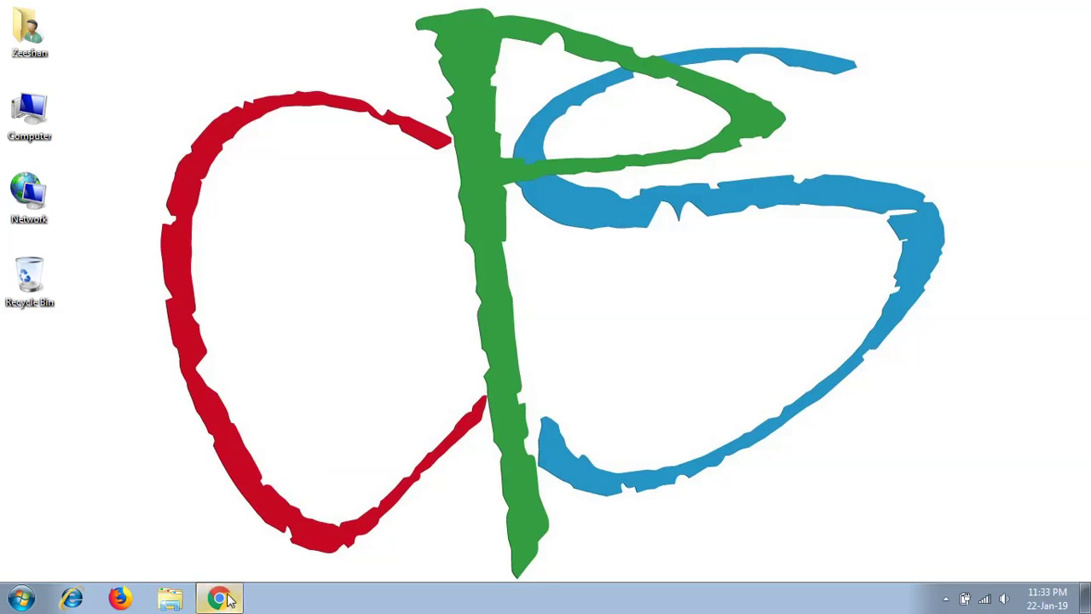
# Open Chrome, search Google for utorrent and open the official utorrent.com website.
pyautogui.click(227, 599)
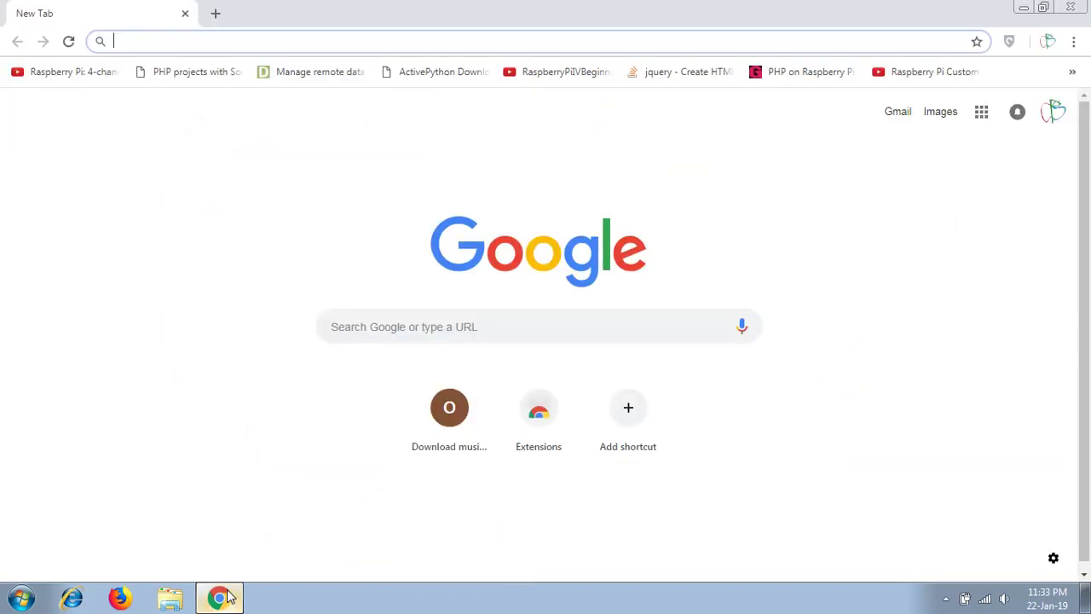
pyautogui.write('ut')
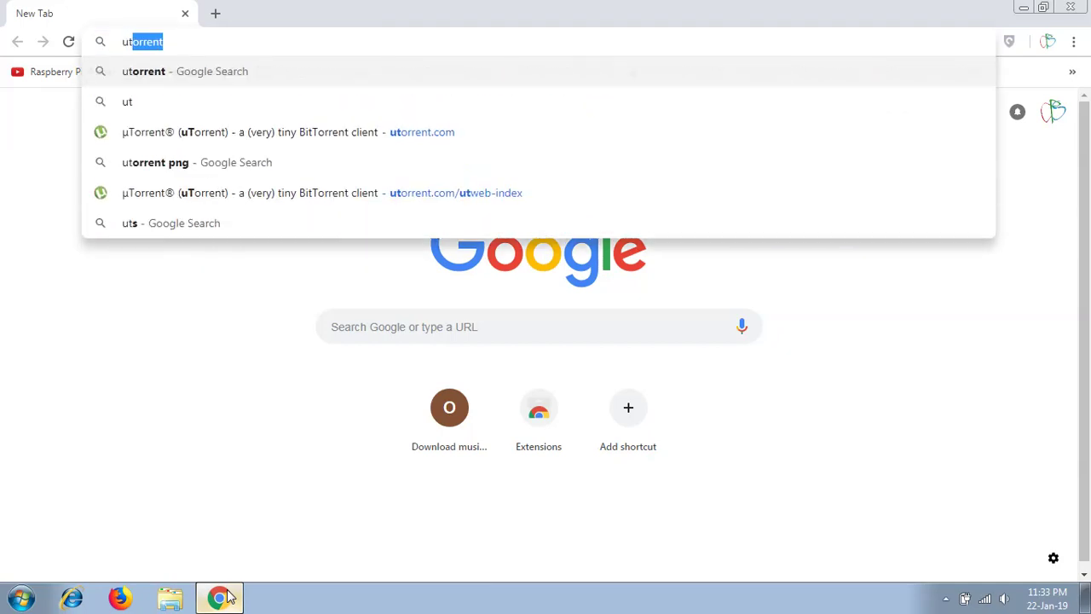
pyautogui.write('orrent')
pyautogui.press('Return')
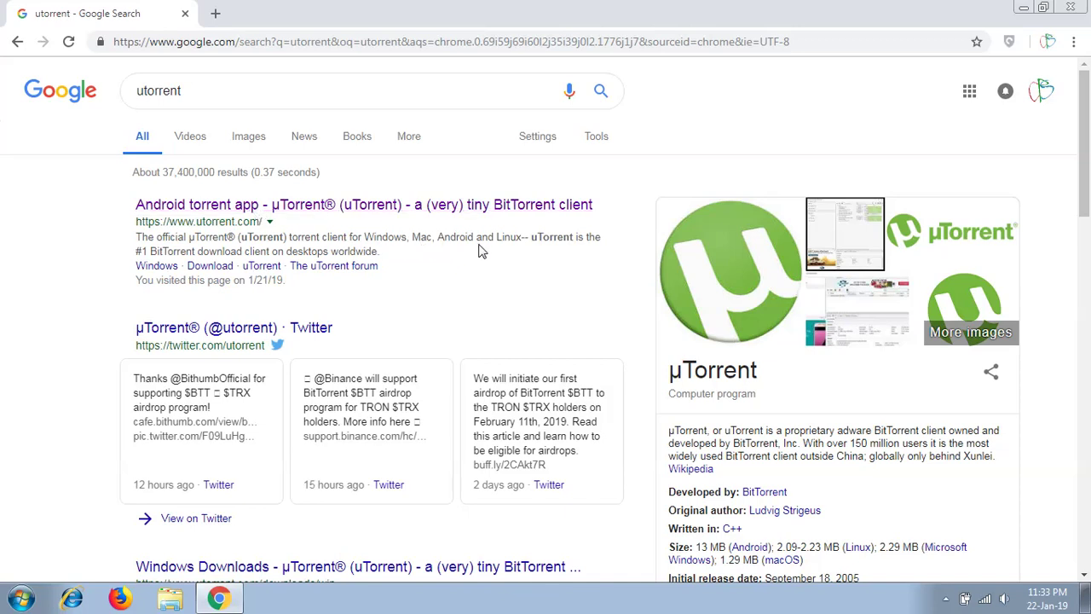
pyautogui.click(397, 206)
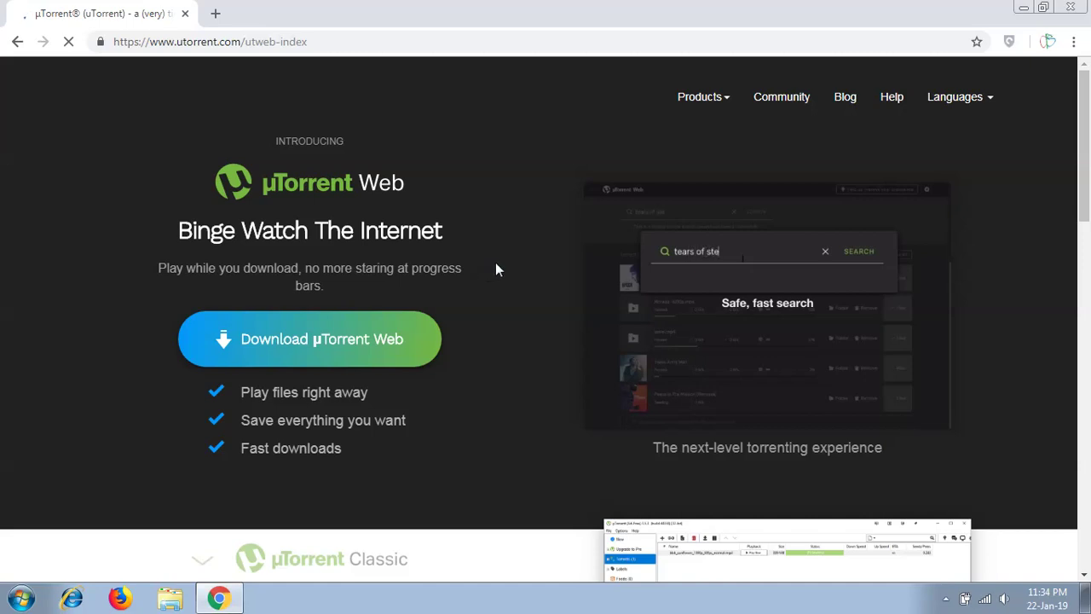
# Download the free Basic edition of µTorrent Classic as uTorrent.exe and minimize the browser while it downloads.
pyautogui.scroll(-2, 496, 269)
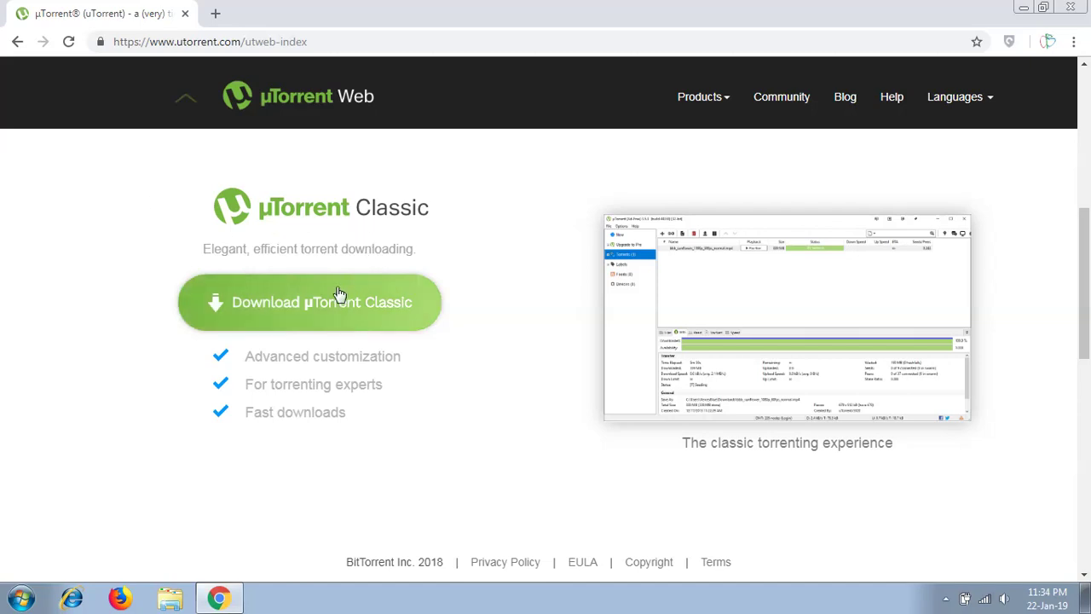
pyautogui.click(435, 300)
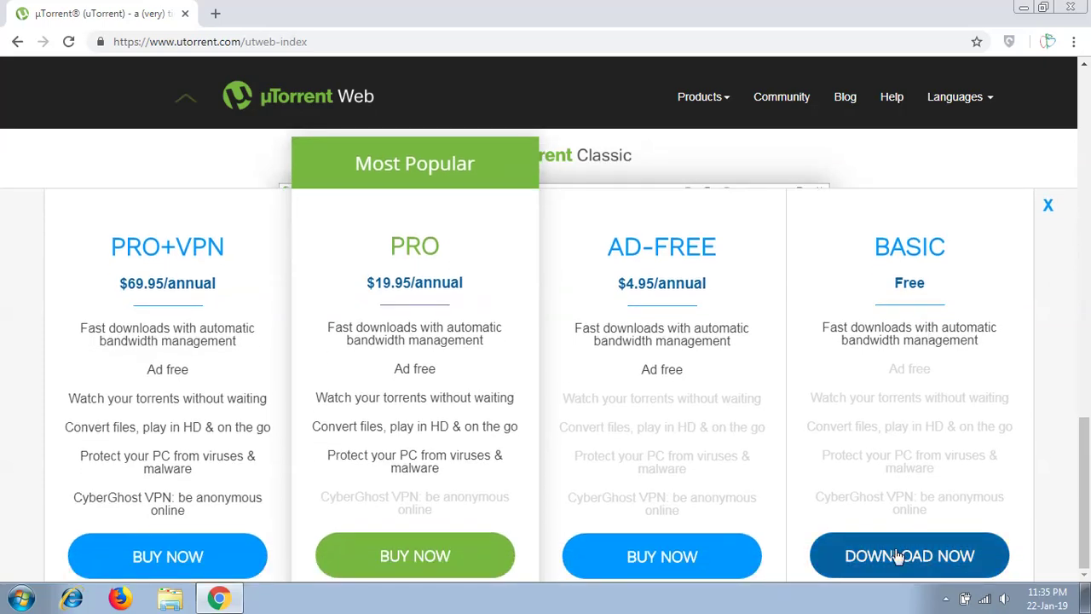
pyautogui.click(899, 556)
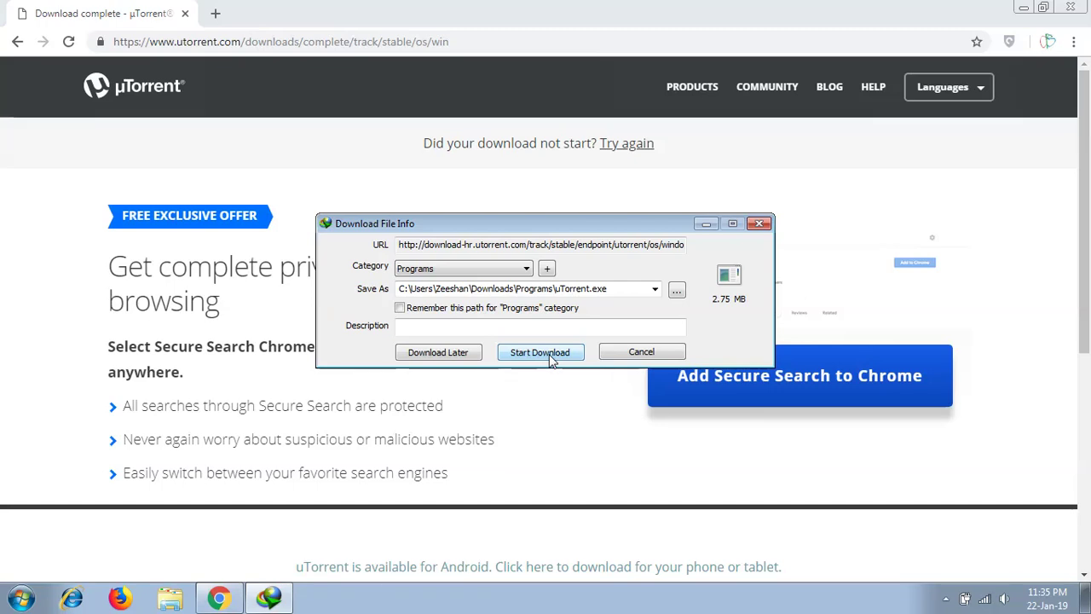
pyautogui.click(552, 359)
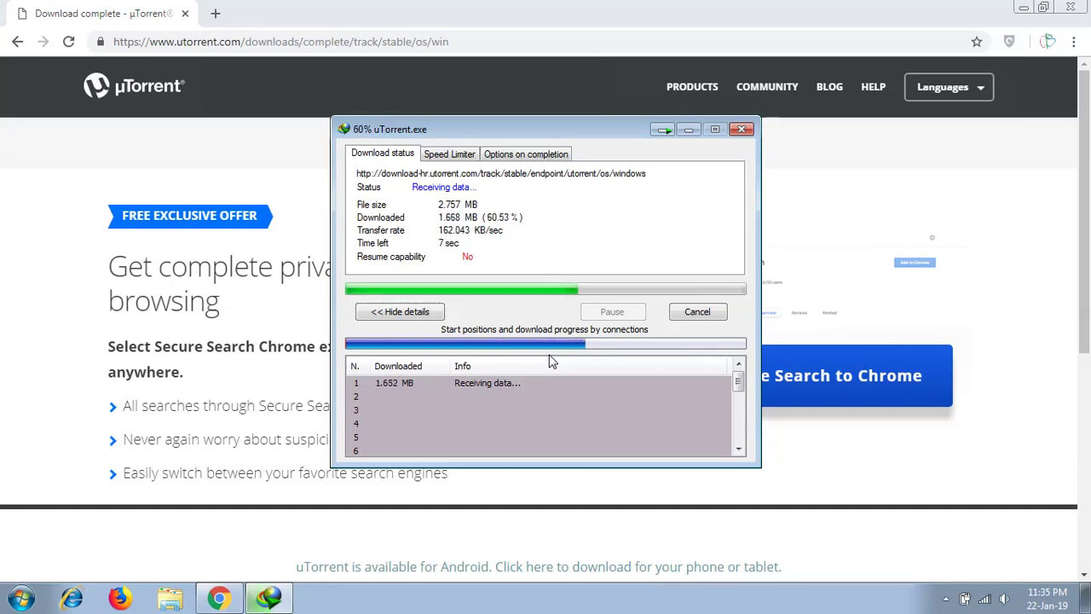
pyautogui.click(1024, 8)
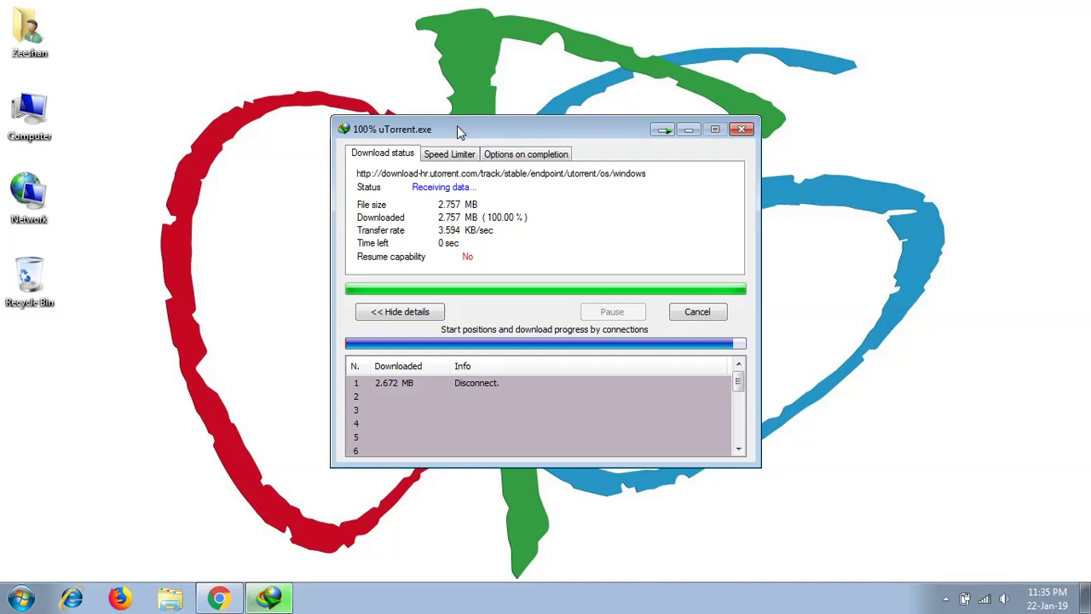
pyautogui.moveTo(457, 127); pyautogui.dragTo(525, 147)
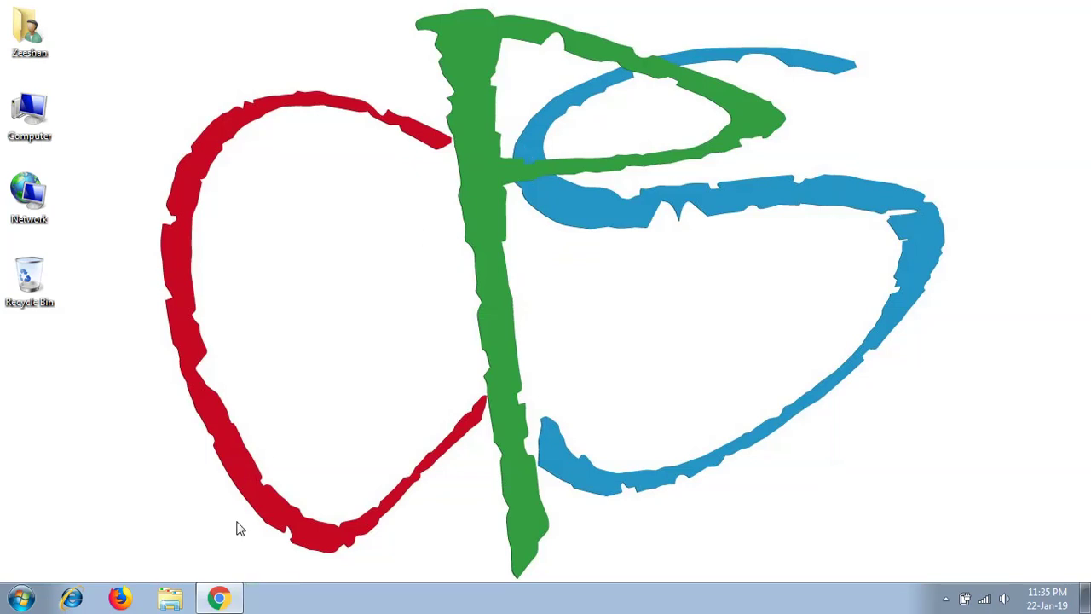
# Return to Chrome and show The Highway Rat (2017) torrent file in its folder from the browser's download list.
pyautogui.click(219, 600)
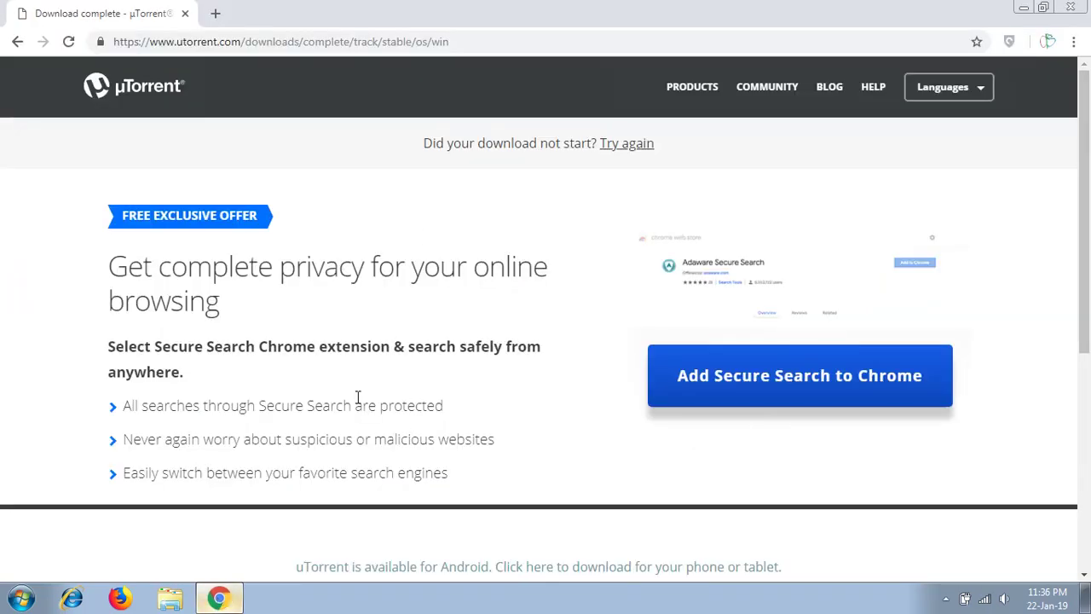
pyautogui.click(1078, 45)
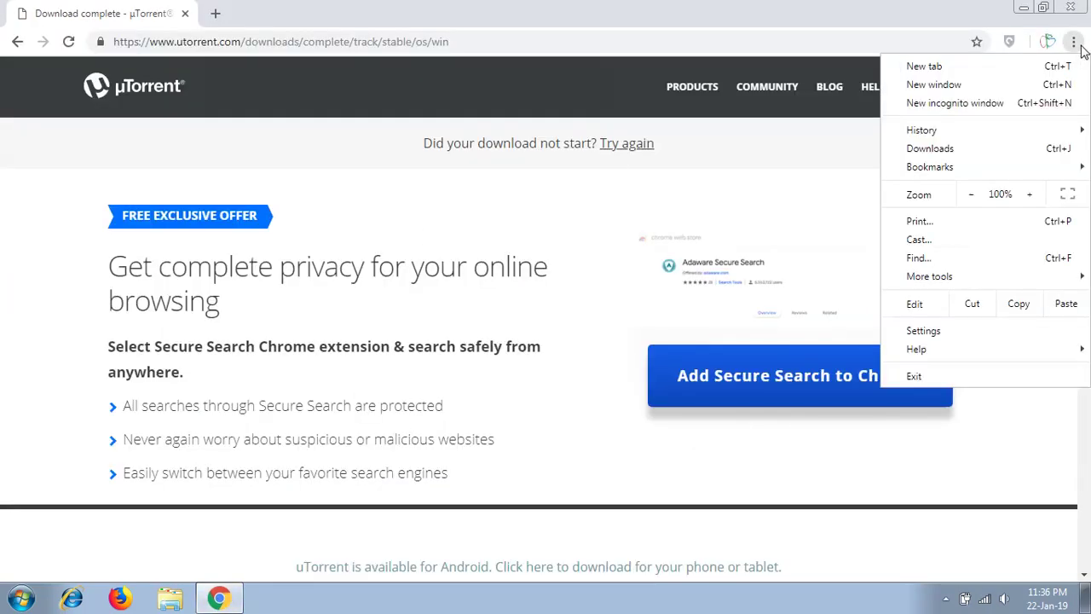
pyautogui.click(997, 149)
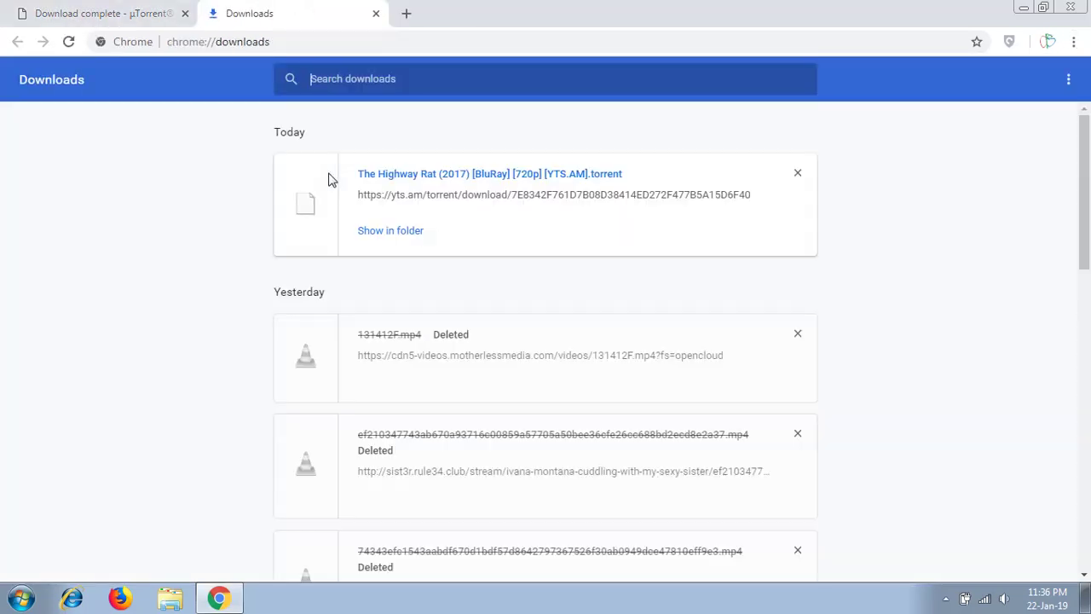
pyautogui.click(395, 234)
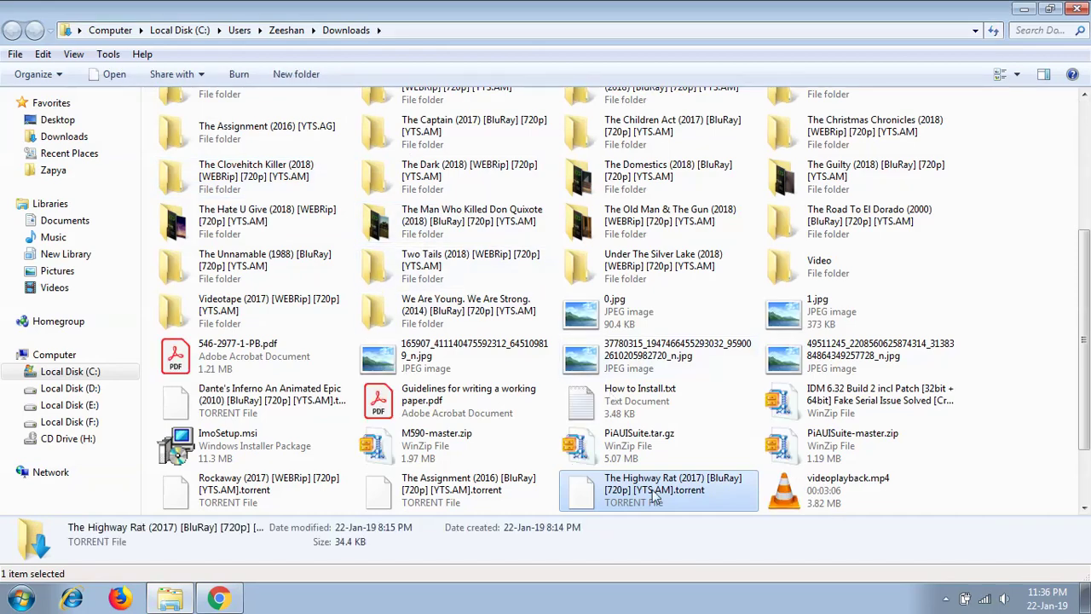
# Try to open The Highway Rat (2017) torrent file from the Downloads folder.
pyautogui.rightClick(641, 502)
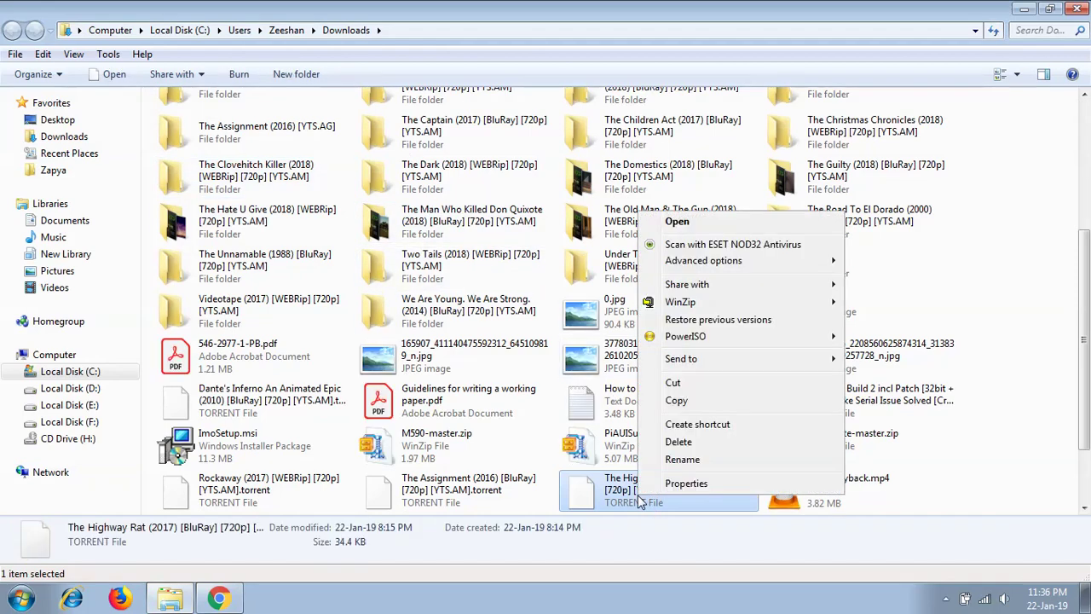
pyautogui.click(704, 223)
pyautogui.click(658, 373)
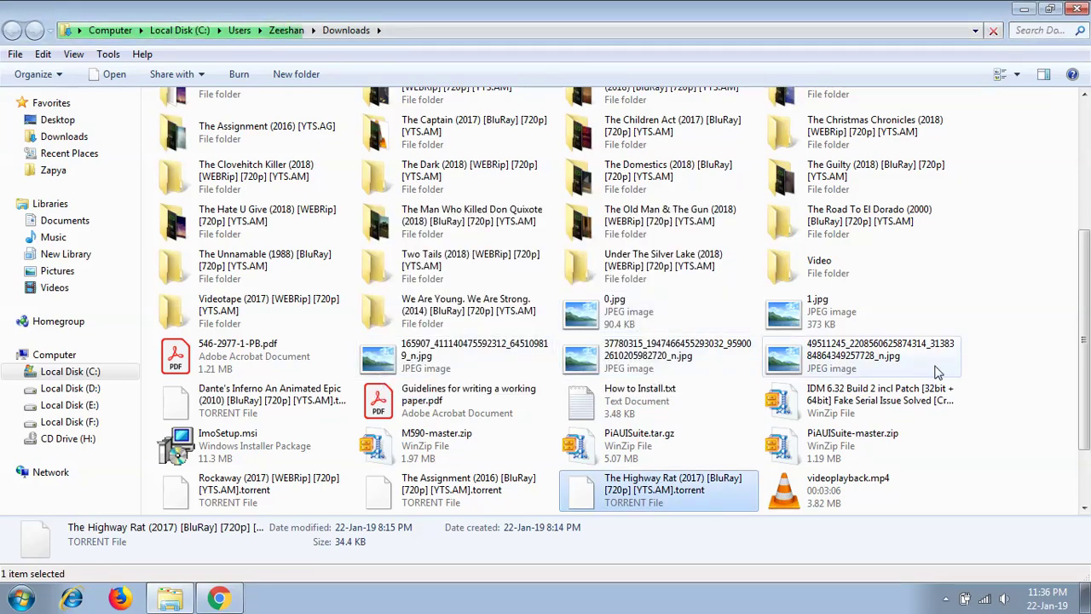
# Open the Programs subfolder inside the Downloads folder.
pyautogui.scroll(-2, 861, 225)
pyautogui.moveTo(1088, 315); pyautogui.dragTo(1088, 216)
pyautogui.click(825, 182)
pyautogui.doubleClick(825, 182)
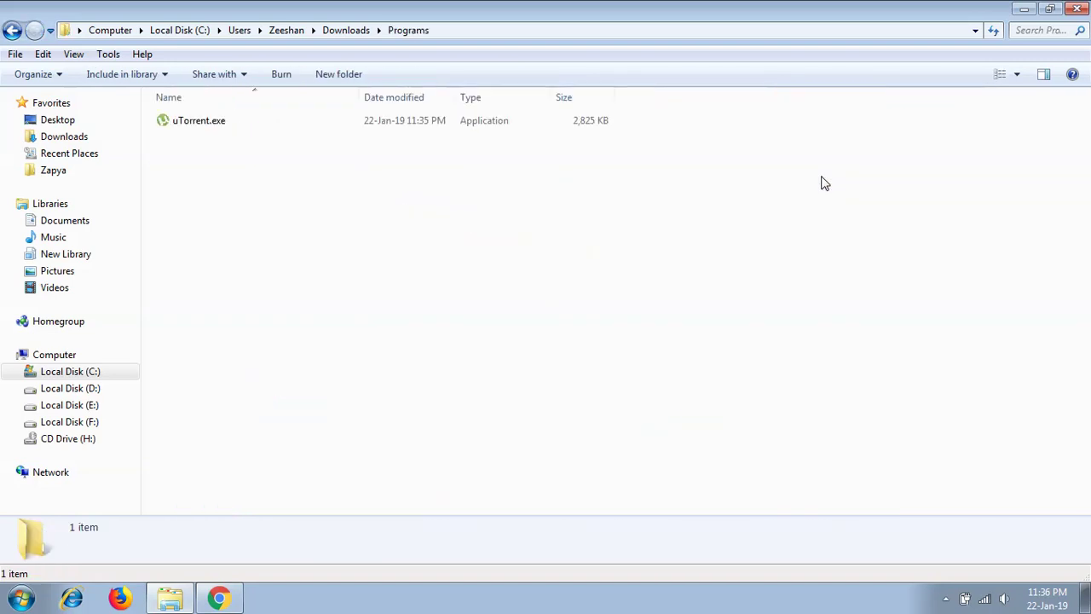
# Run the uTorrent.exe installer and minimize the folder and browser windows.
pyautogui.click(209, 128)
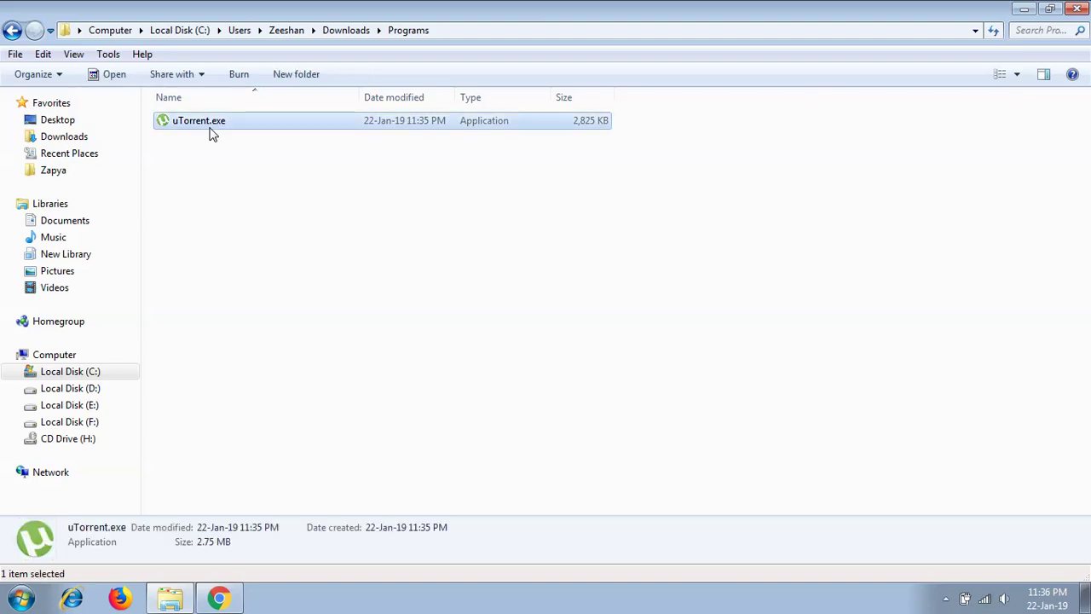
pyautogui.rightClick(209, 128)
pyautogui.click(258, 159)
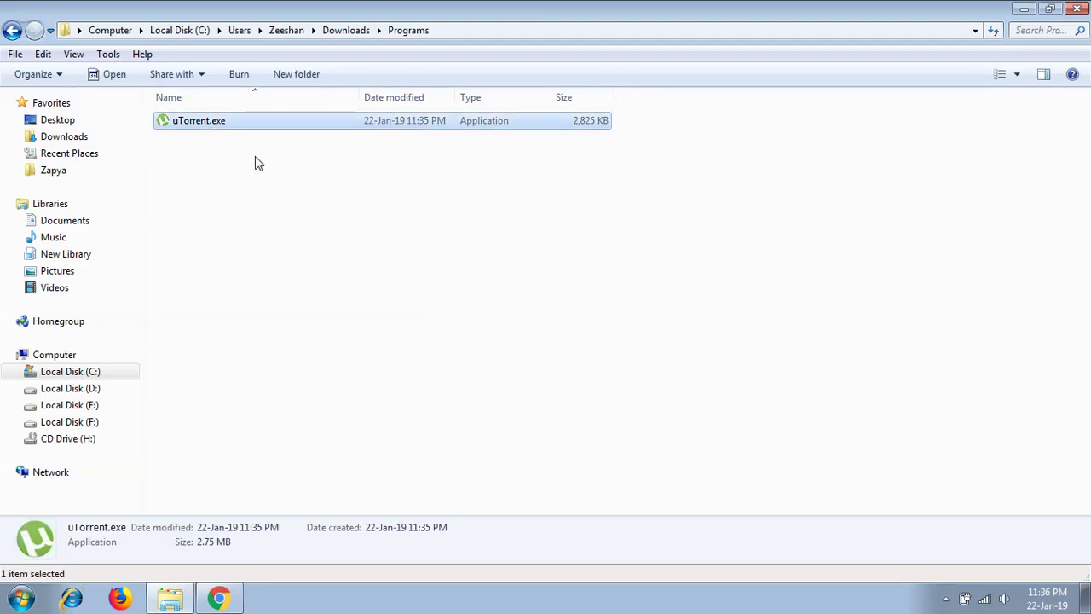
pyautogui.click(616, 336)
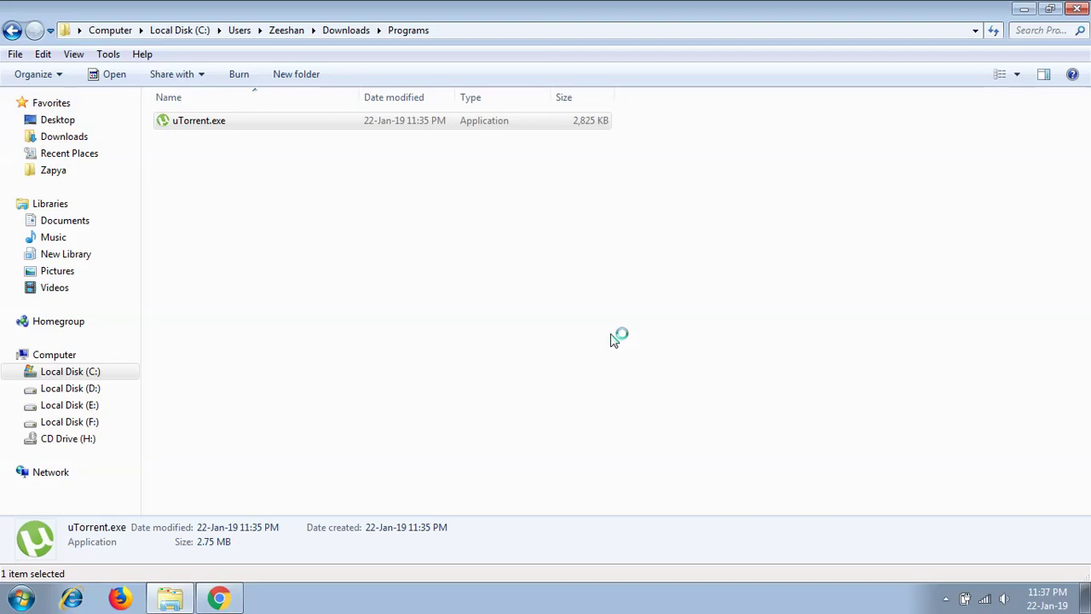
pyautogui.click(1024, 8)
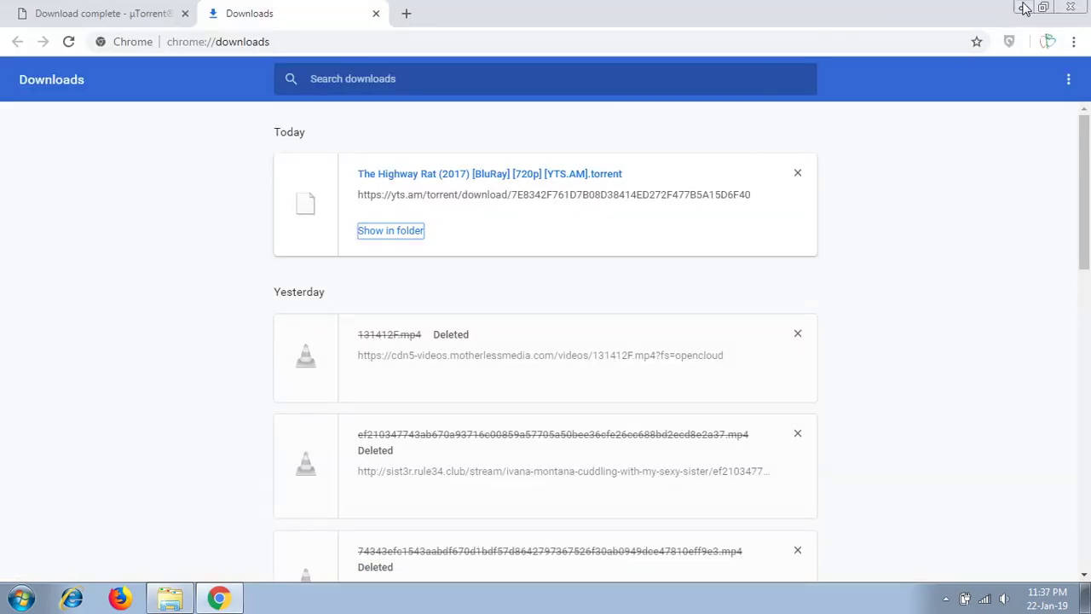
pyautogui.click(1024, 8)
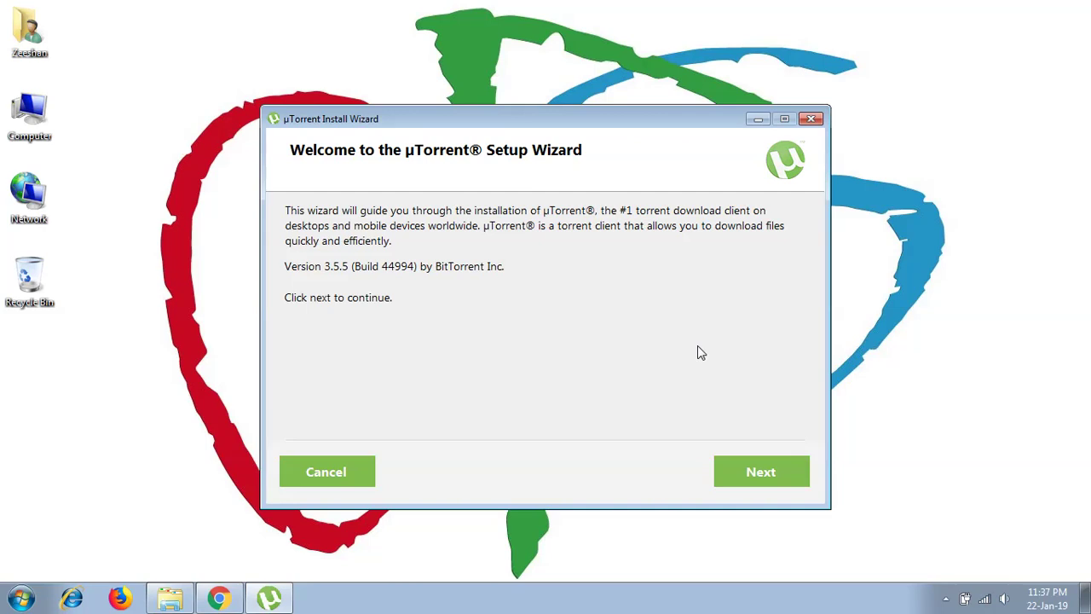
# Agree to the µTorrent license agreement and accept the optional Adaware Web Companion and Avast Free Antivirus offers.
pyautogui.click(784, 476)
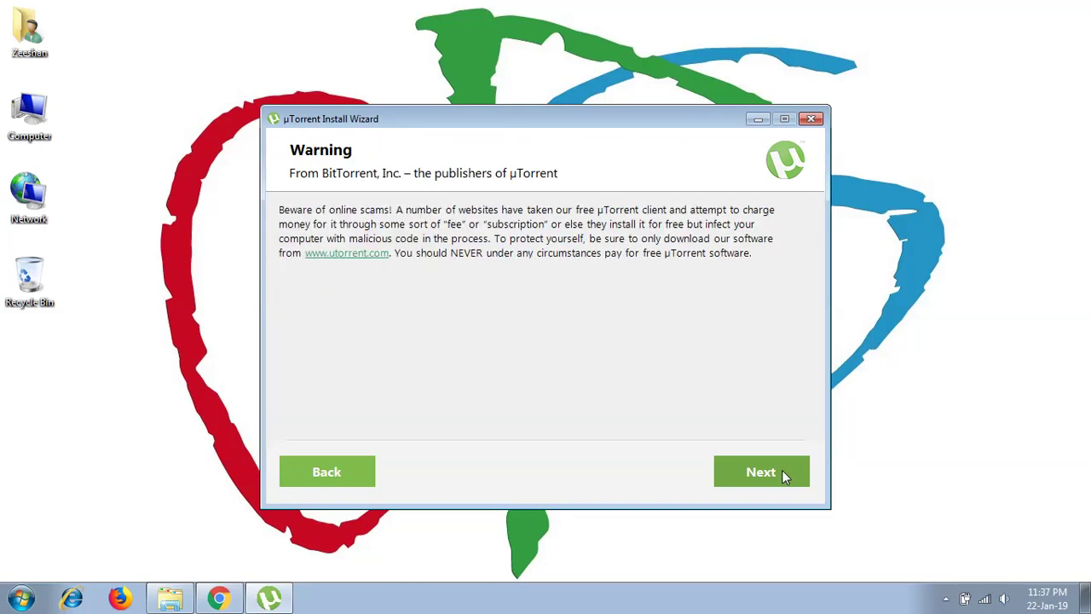
pyautogui.click(784, 476)
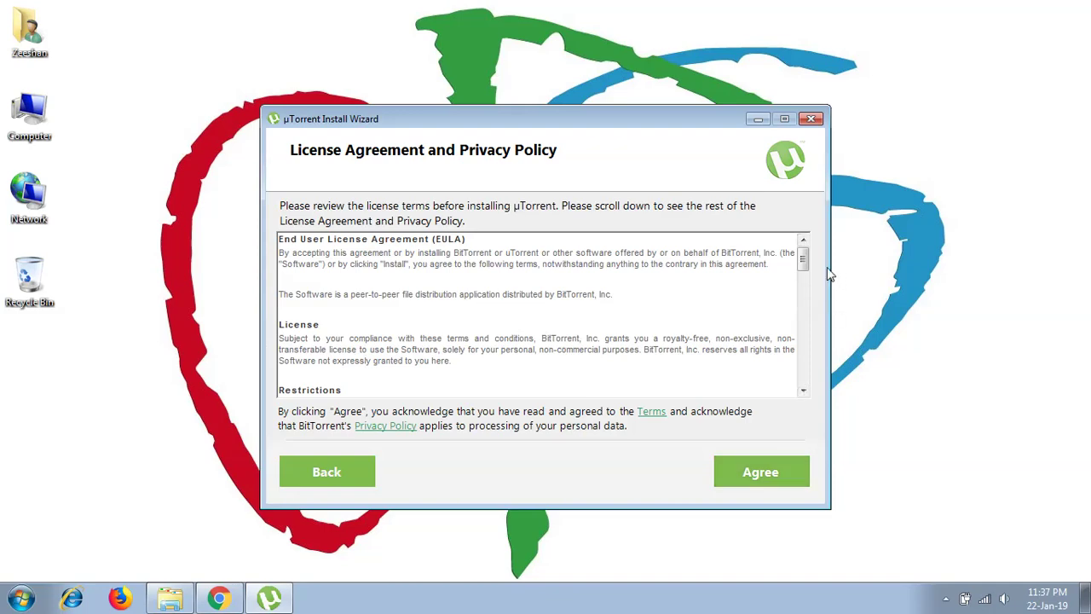
pyautogui.moveTo(803, 260); pyautogui.dragTo(803, 372)
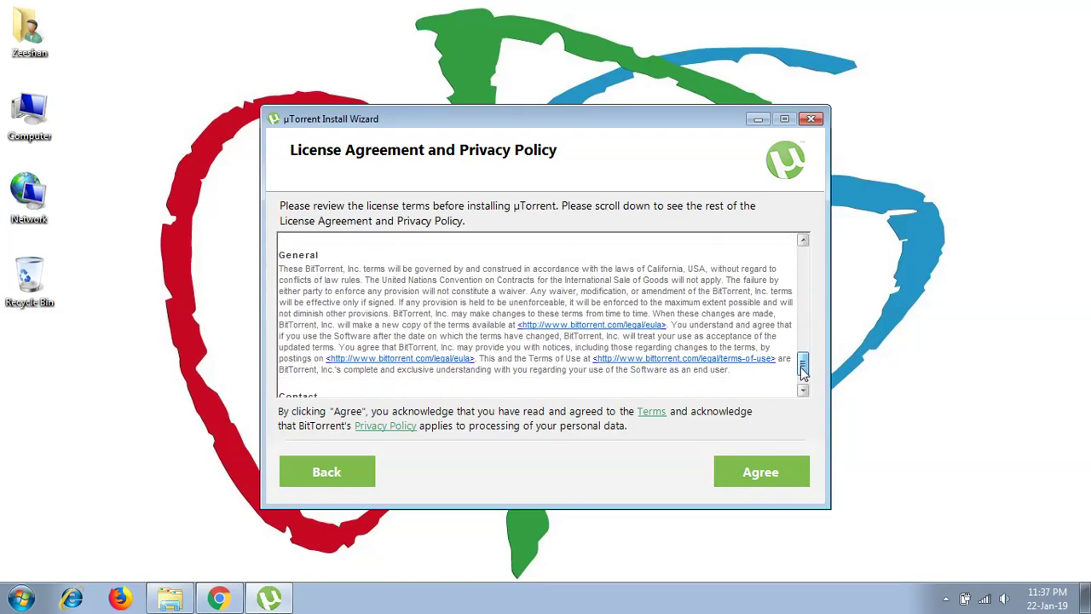
pyautogui.click(752, 472)
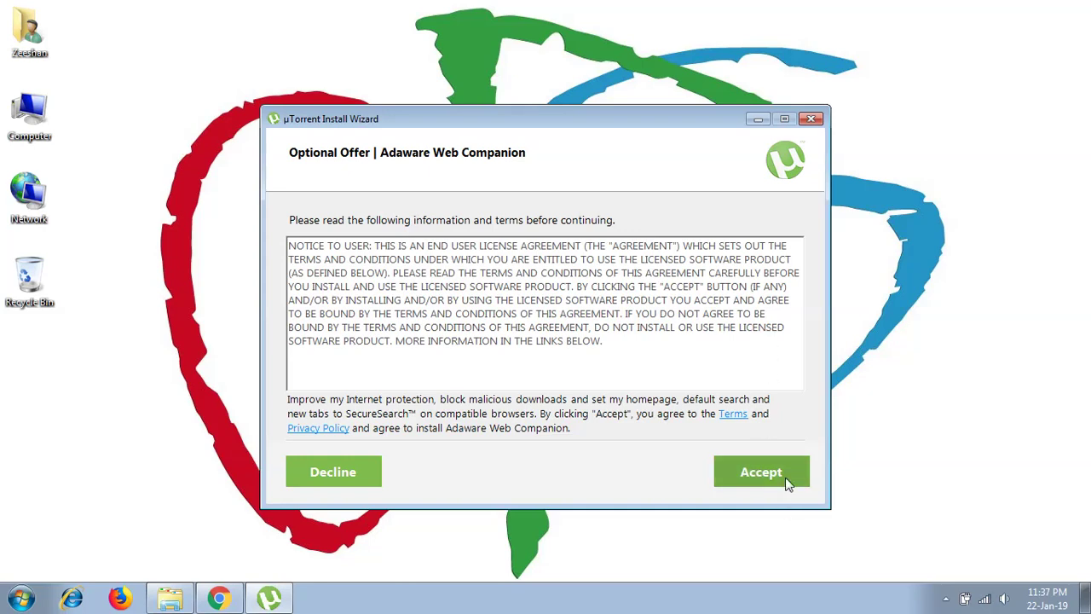
pyautogui.click(789, 483)
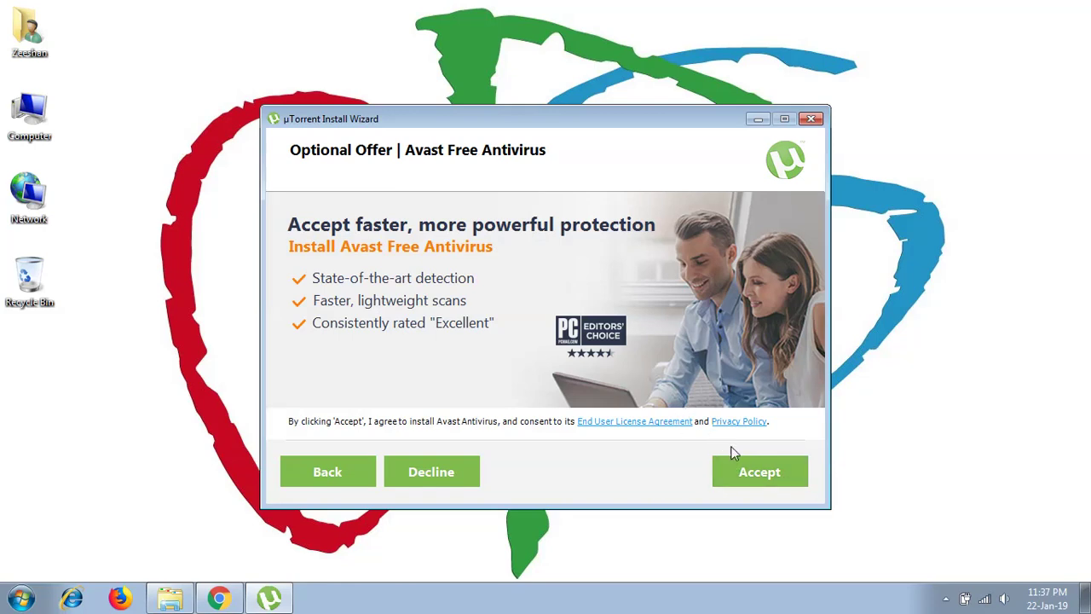
pyautogui.click(765, 469)
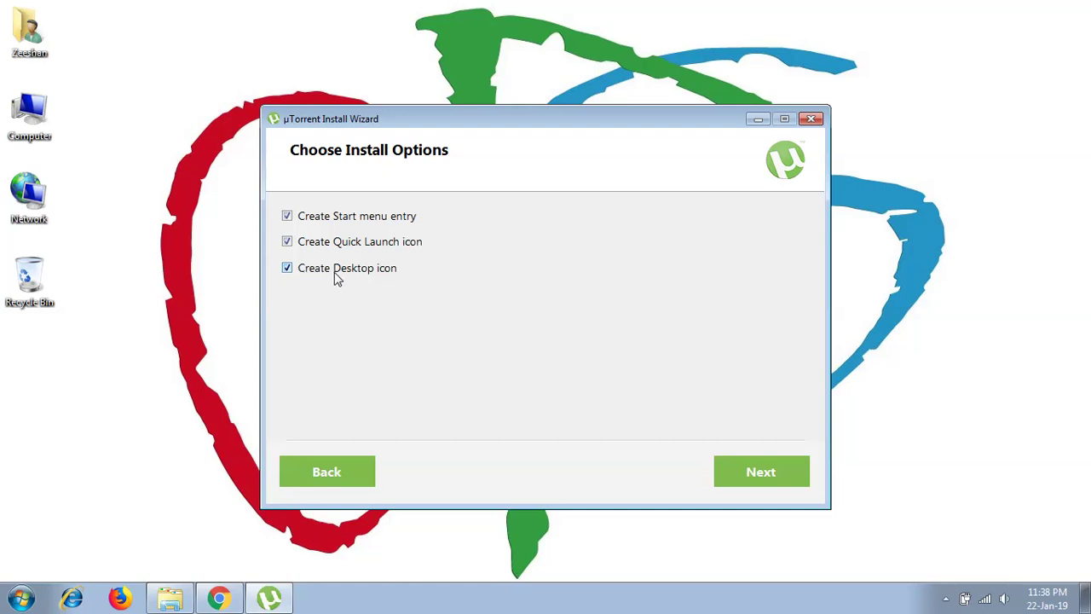
# Keep the Start menu, Quick Launch and Desktop icon options enabled and install with the default firewall, startup and file type settings.
pyautogui.click(286, 269)
pyautogui.click(336, 273)
pyautogui.click(769, 474)
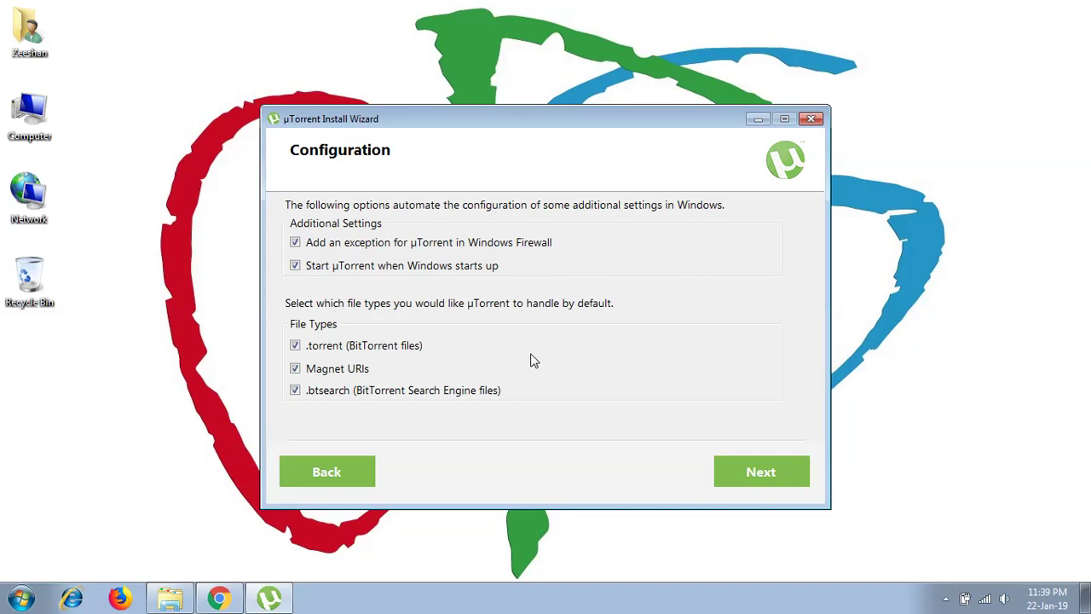
pyautogui.click(761, 472)
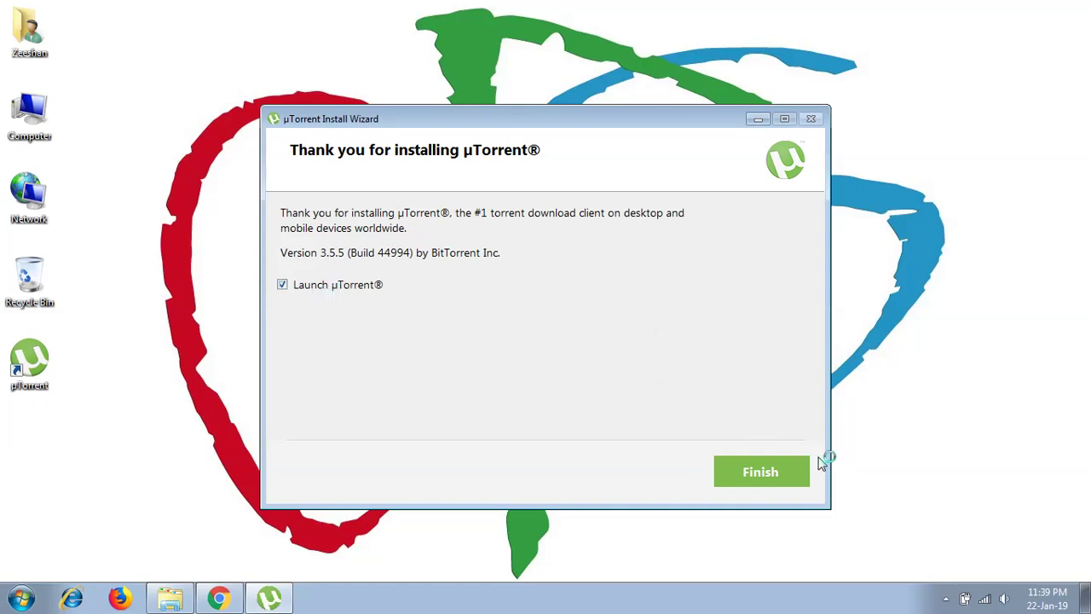
# Finish the setup wizard with Launch µTorrent enabled, and maximize and close the µTorrent window.
pyautogui.click(763, 474)
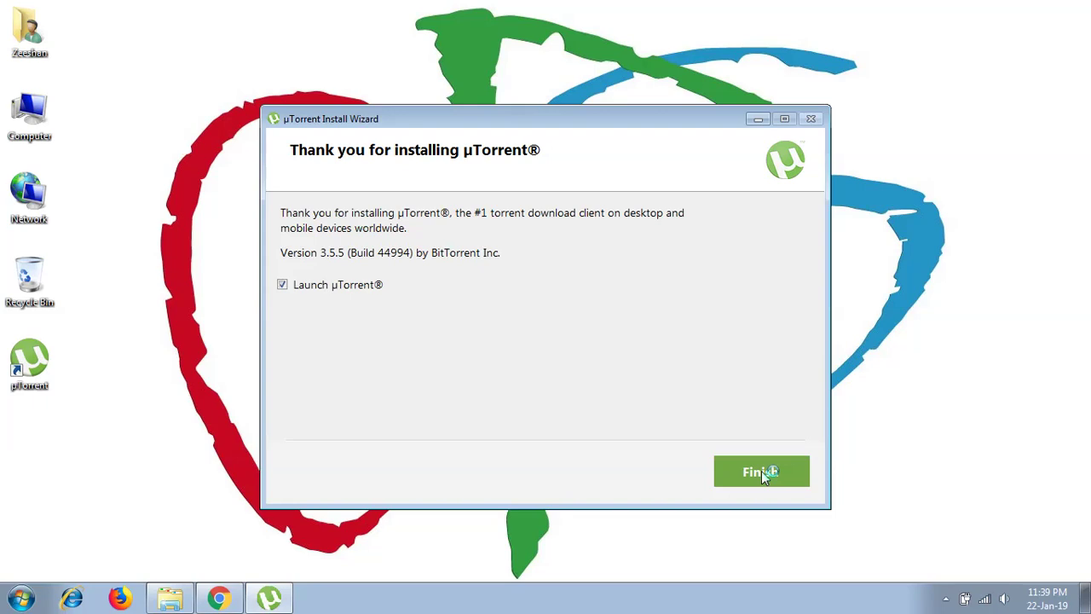
pyautogui.click(763, 474)
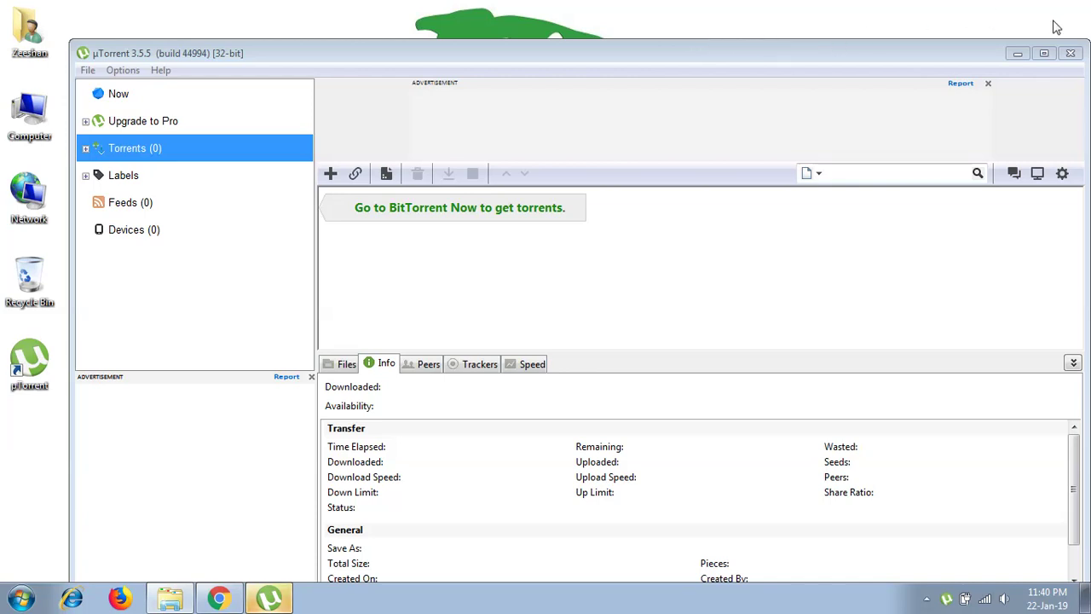
pyautogui.click(1045, 54)
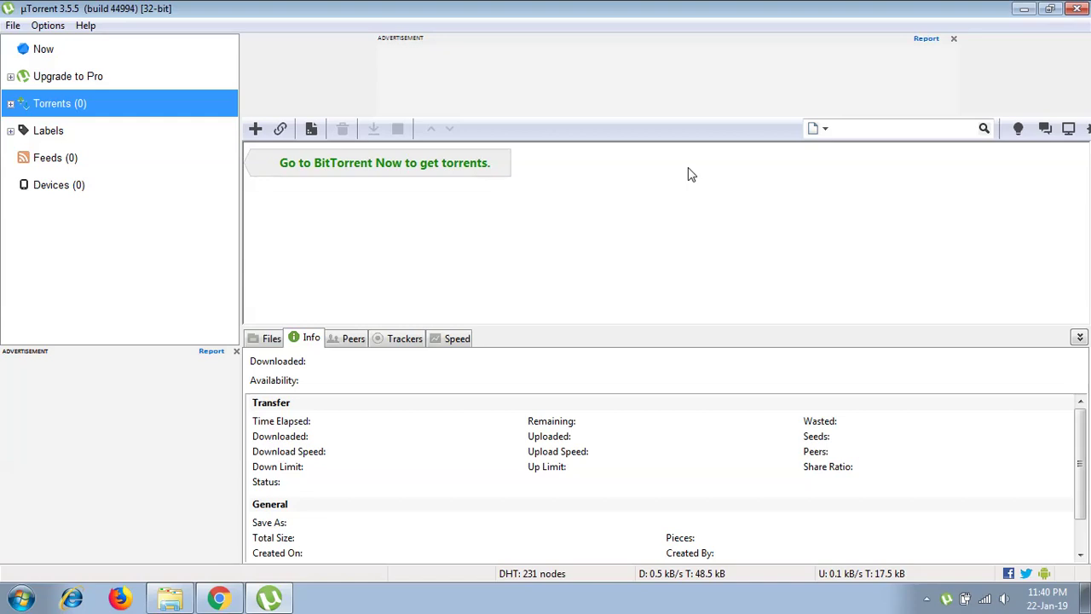
pyautogui.click(1079, 8)
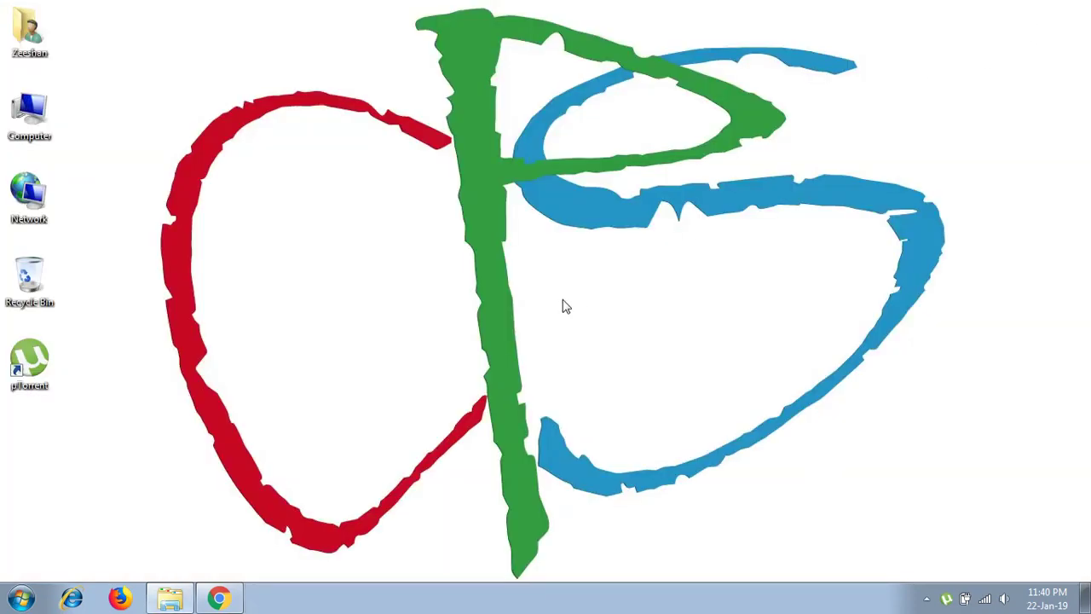
# Switch to Chrome, close the Downloads page, add a blank browser tab and load openpirate.org in place of the µTorrent download page.
pyautogui.click(206, 602)
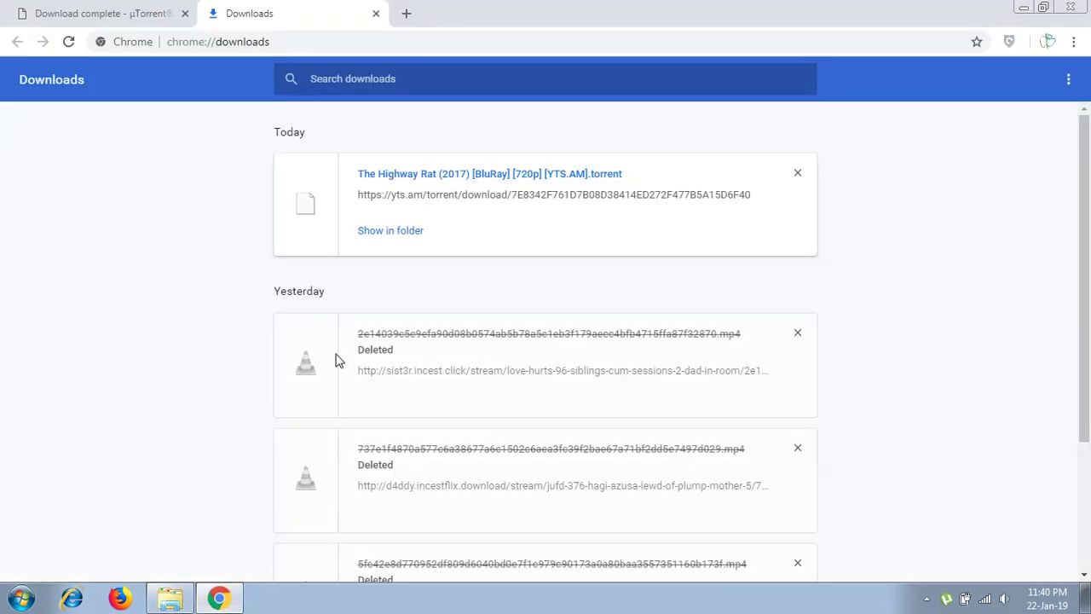
pyautogui.click(376, 13)
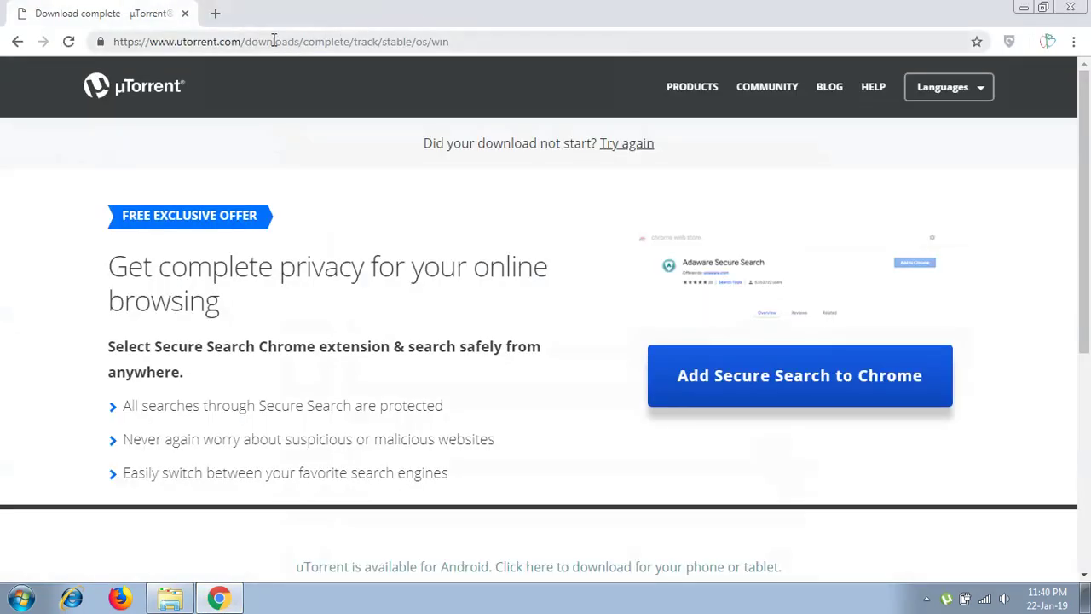
pyautogui.click(218, 14)
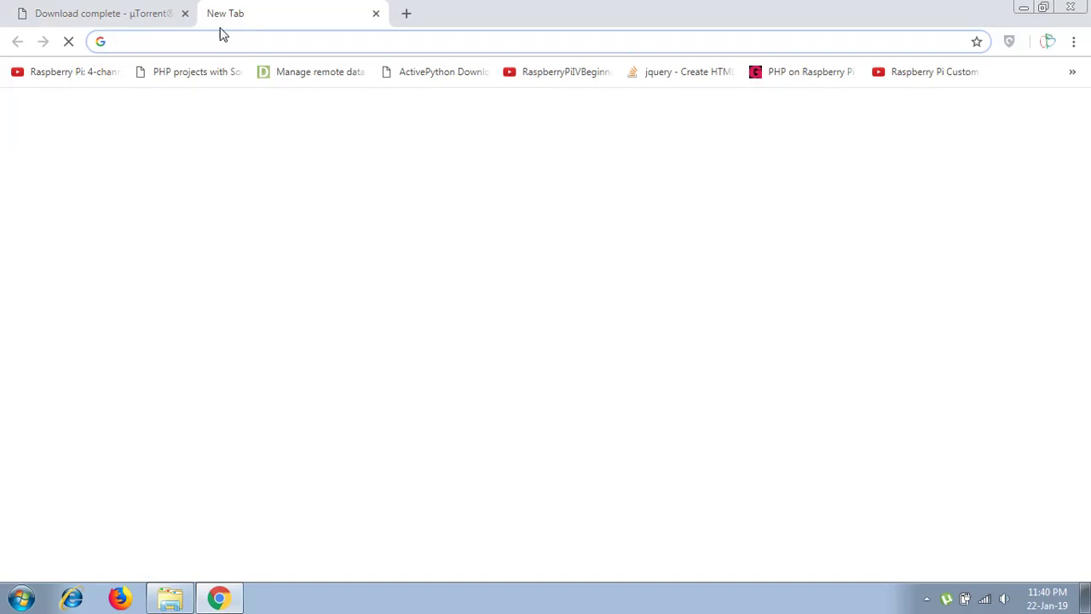
pyautogui.click(124, 24)
pyautogui.click(253, 39)
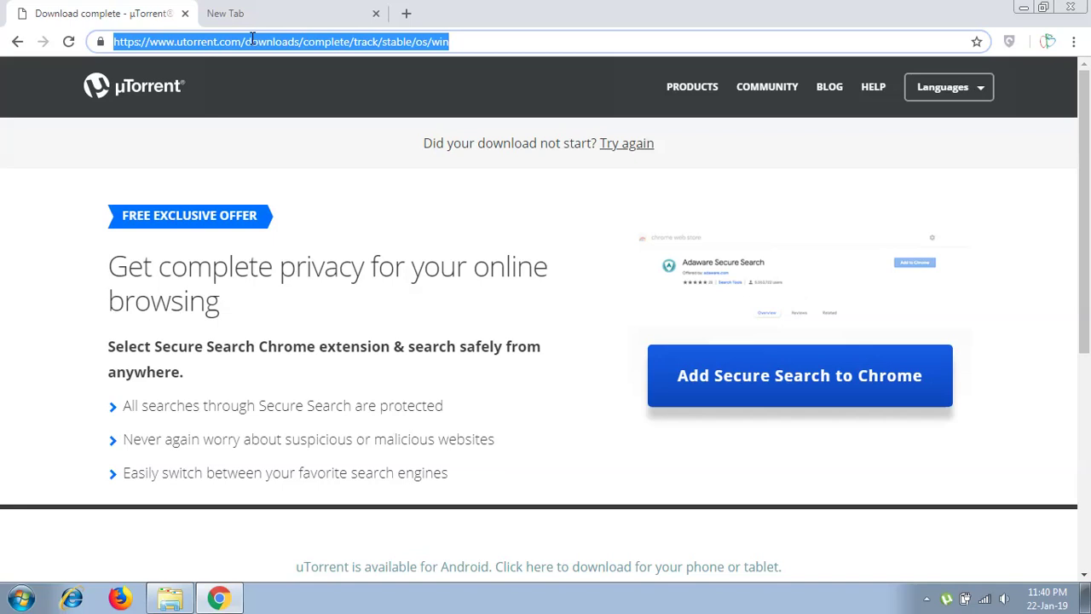
pyautogui.write('open')
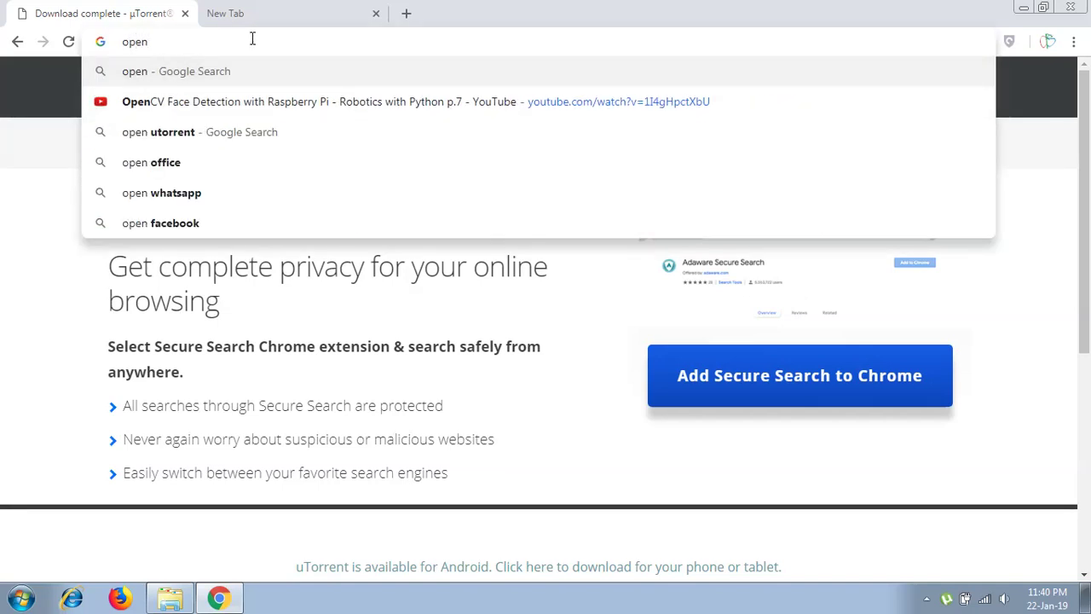
pyautogui.write('pirate')
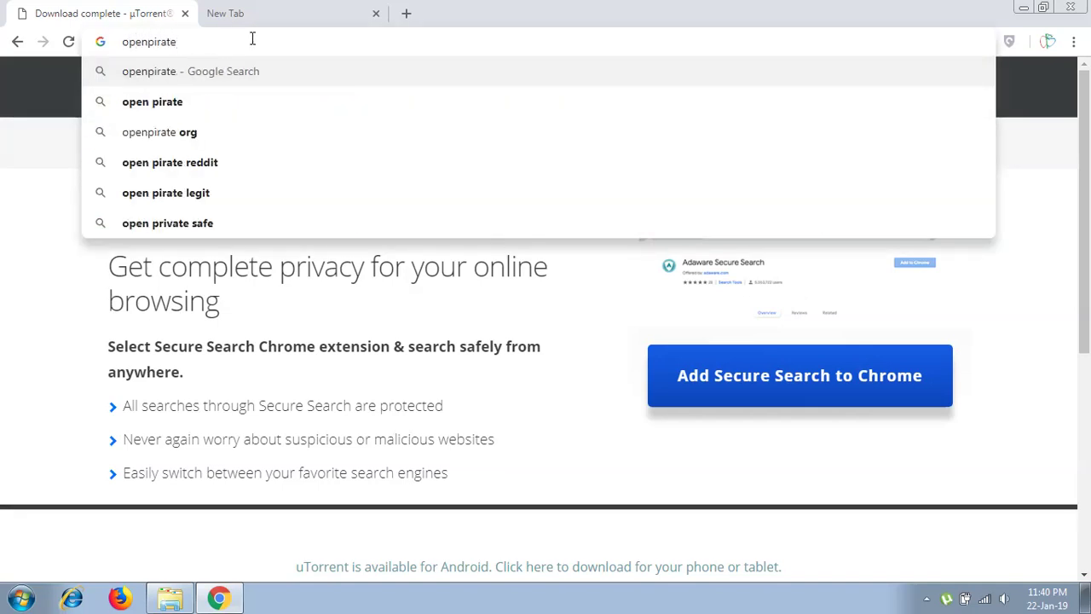
pyautogui.write('.org')
pyautogui.press('Return')
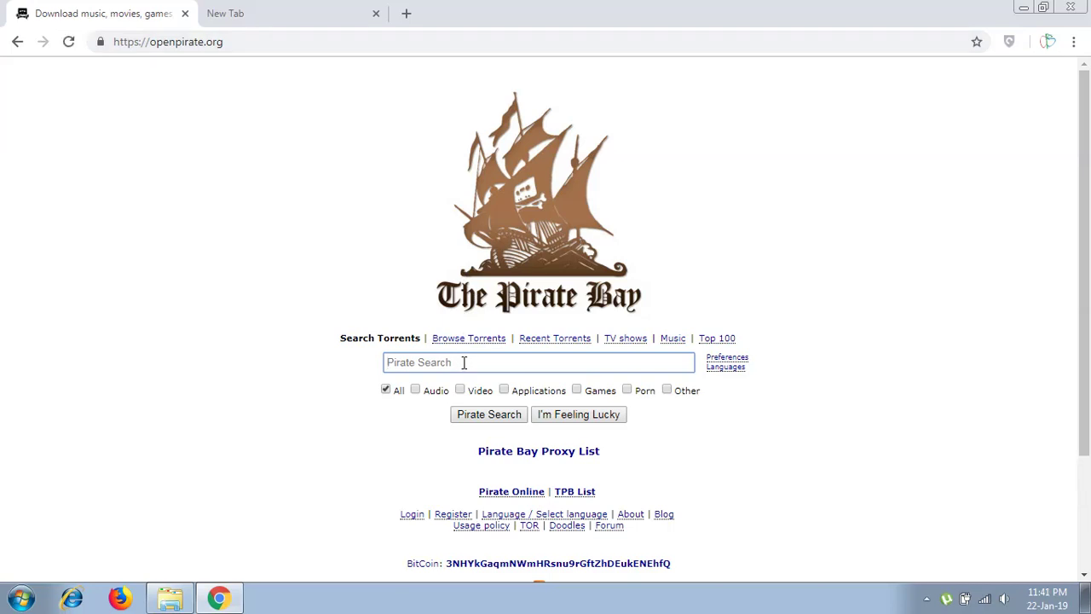
# Open the yts.am website in the blank browser tab.
pyautogui.click(282, 7)
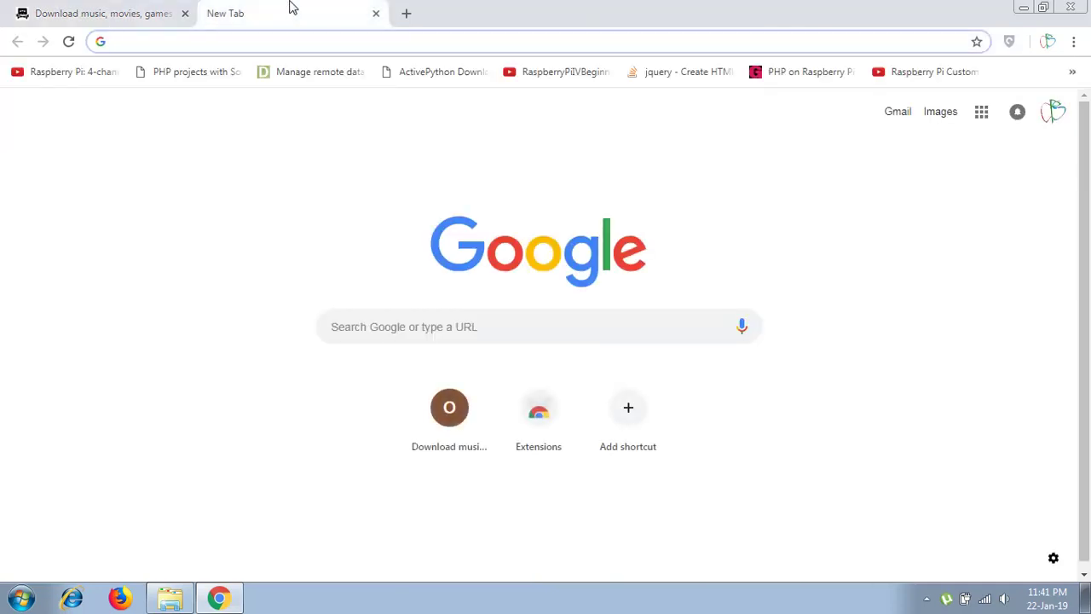
pyautogui.write('yts.')
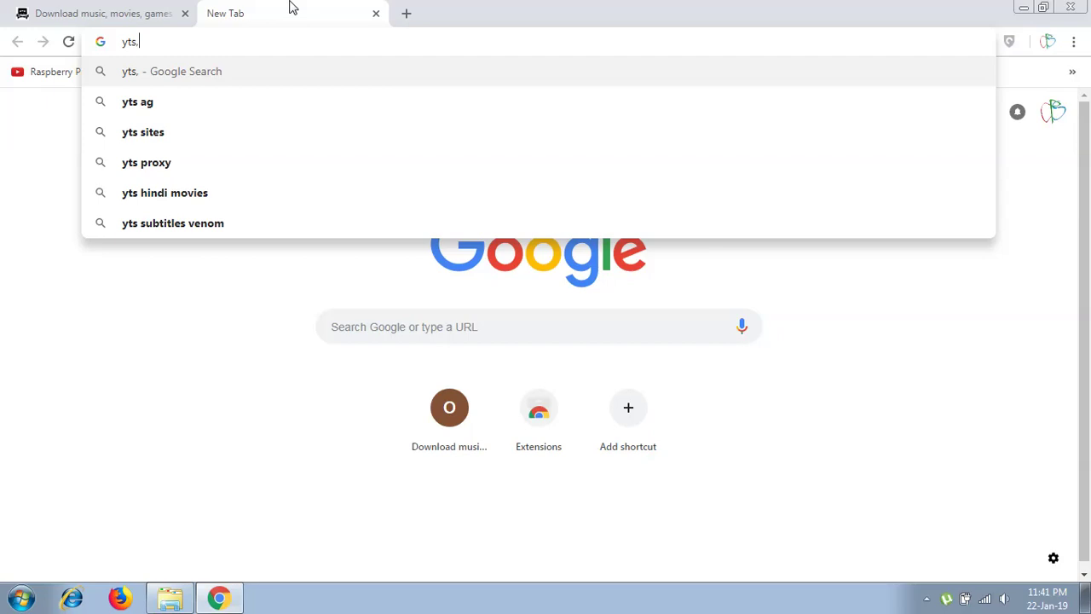
pyautogui.press('BackSpace')
pyautogui.write('.am')
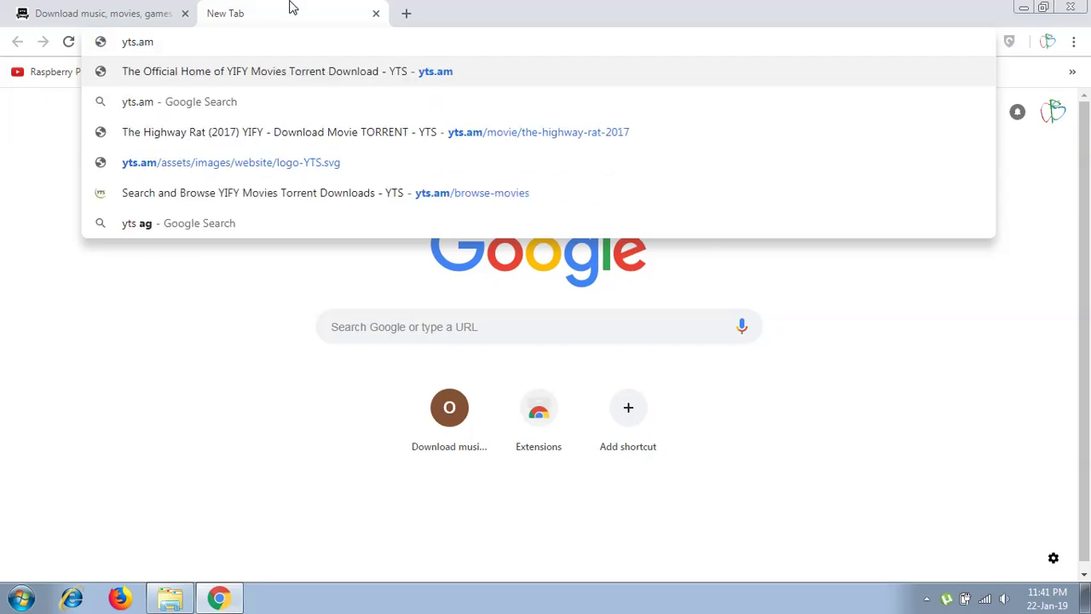
pyautogui.press('Return')
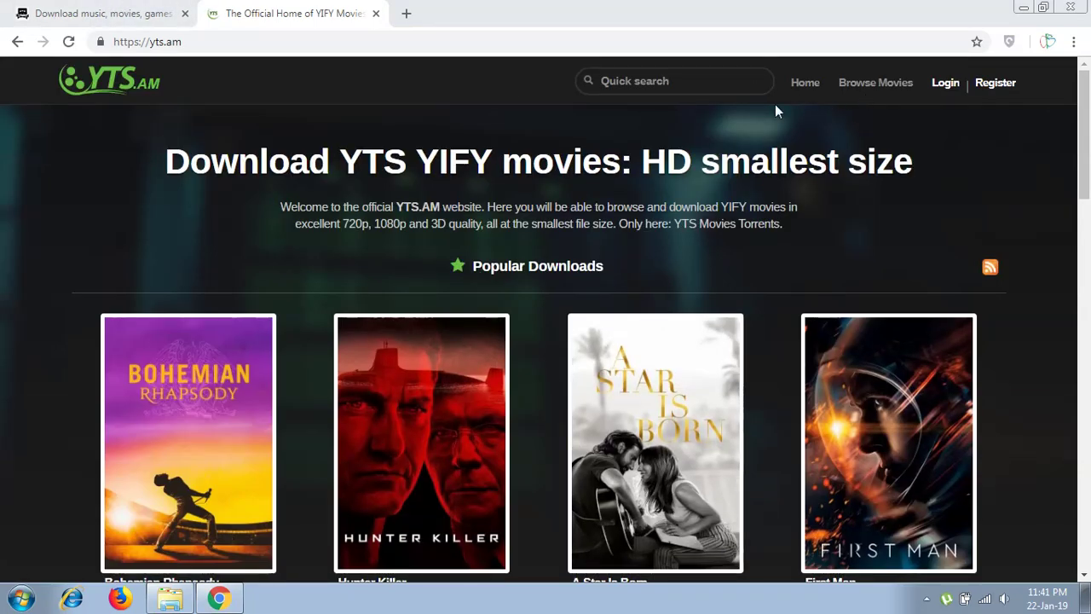
# Return to The Pirate Bay and search all categories for "internet download manager".
pyautogui.click(136, 19)
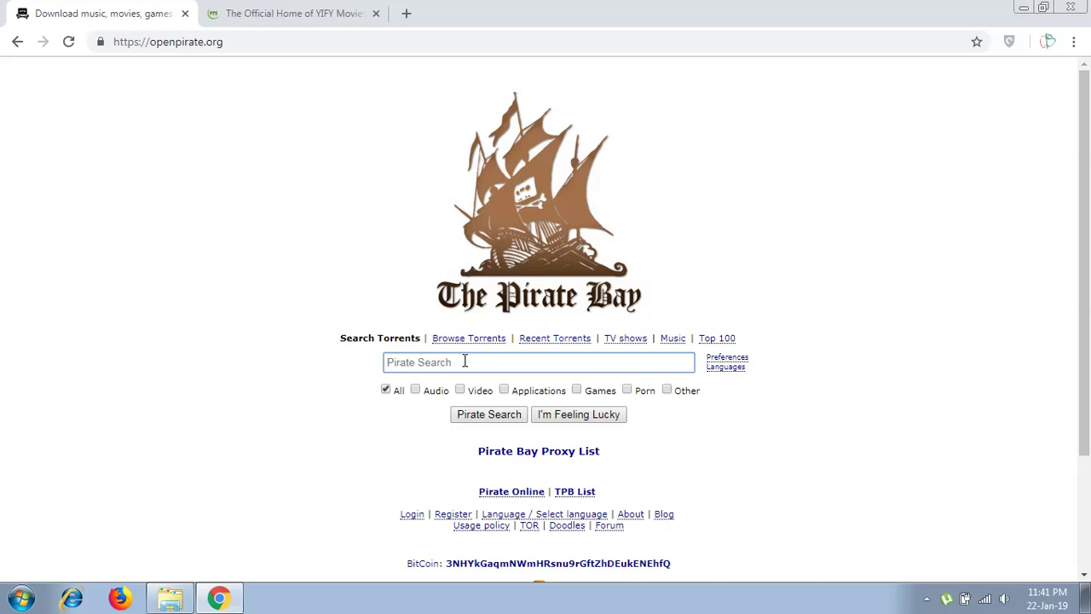
pyautogui.write('internet download manager')
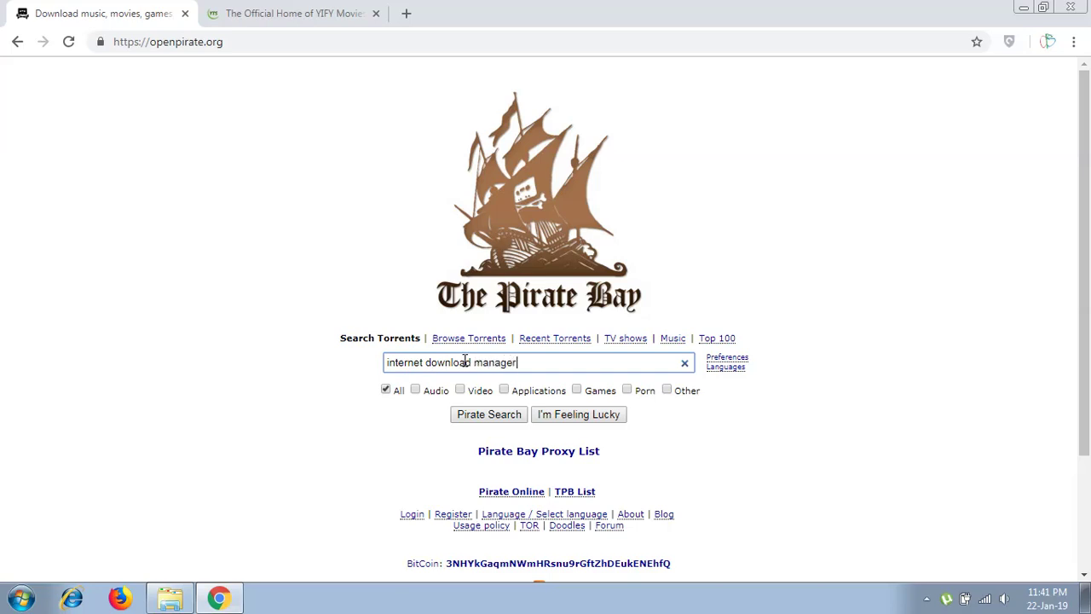
pyautogui.press('Return')
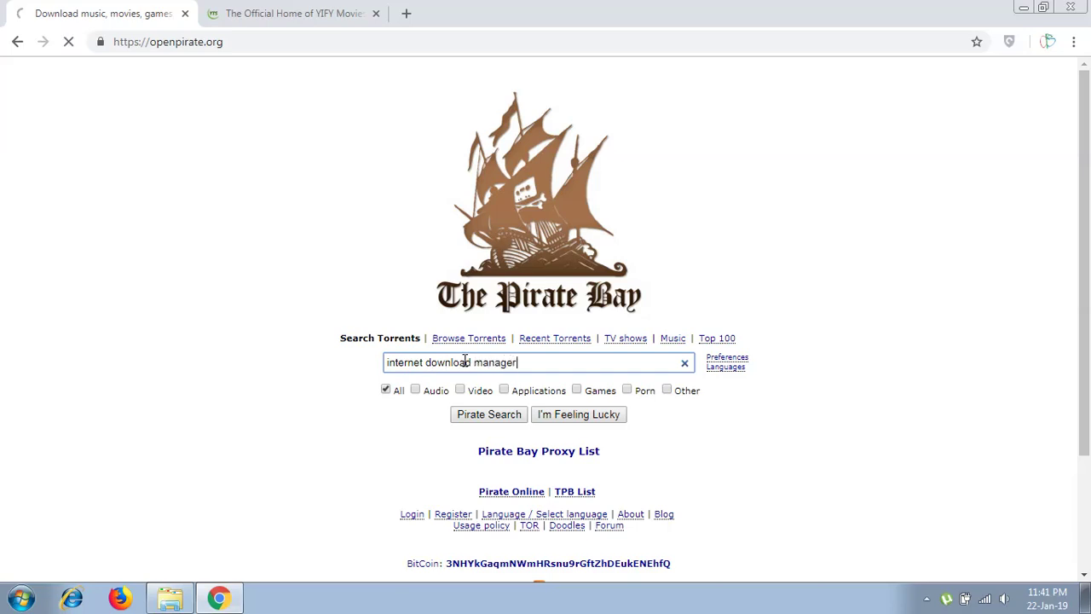
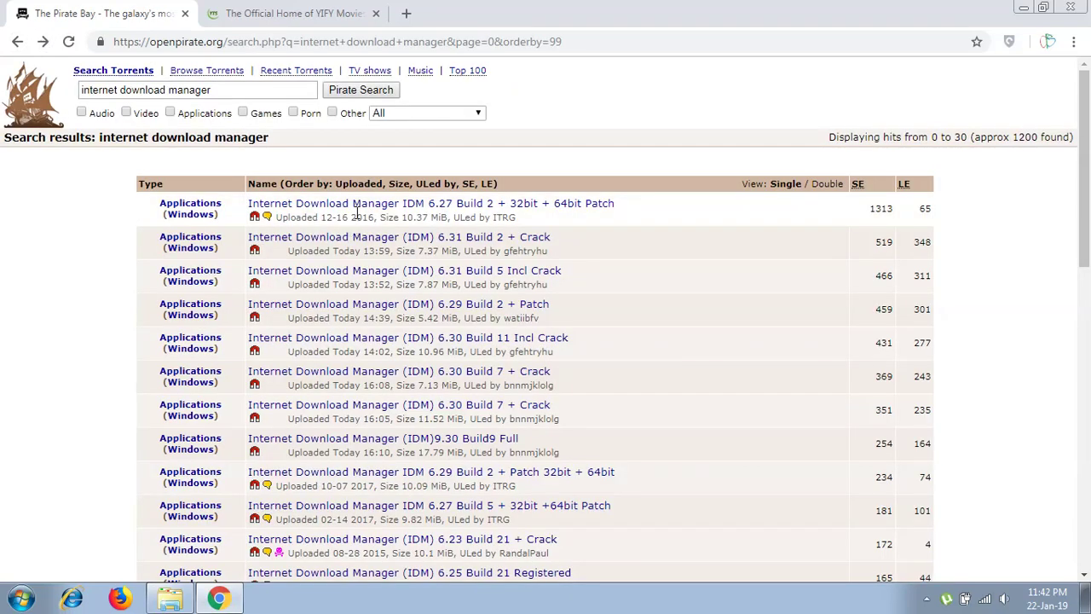
# Open the torrent page for Internet Download Manager IDM 6.27 Build 2 + 32bit + 64bit Patch and close the advertising tab.
pyautogui.click(358, 209)
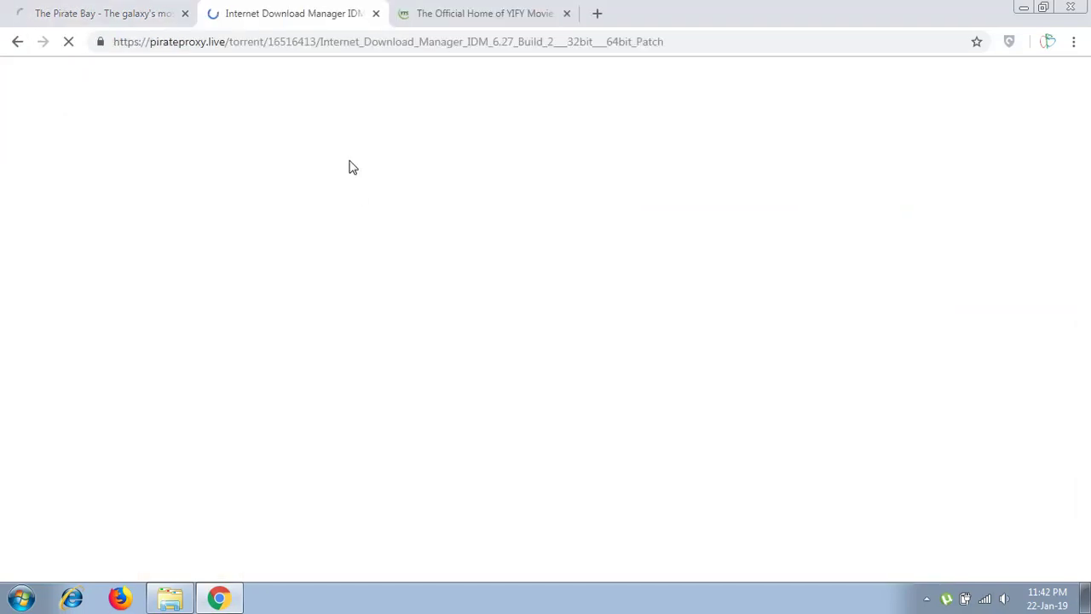
pyautogui.click(156, 6)
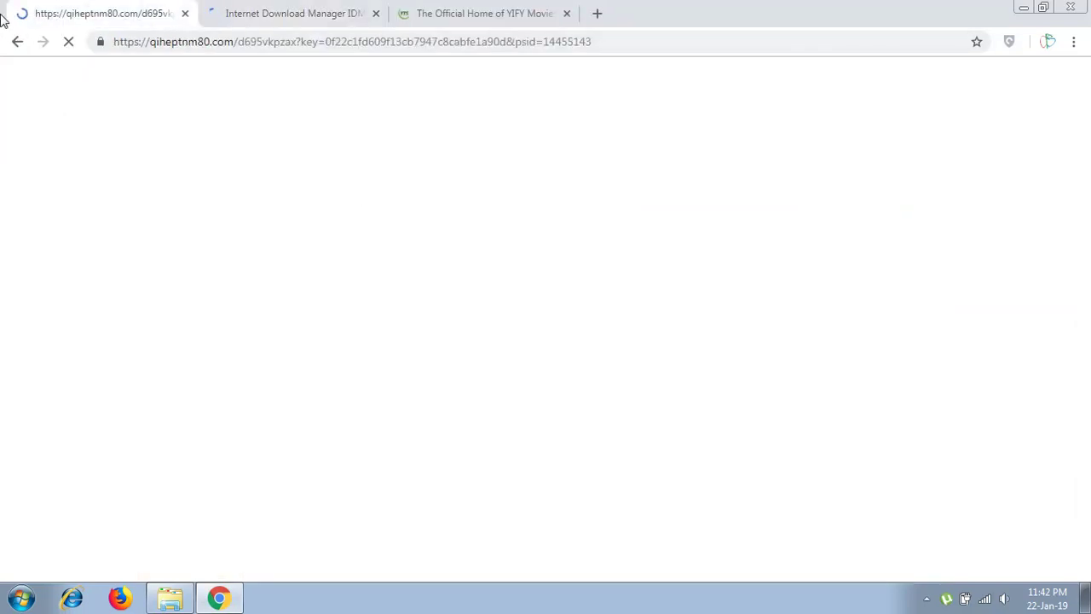
pyautogui.click(292, 7)
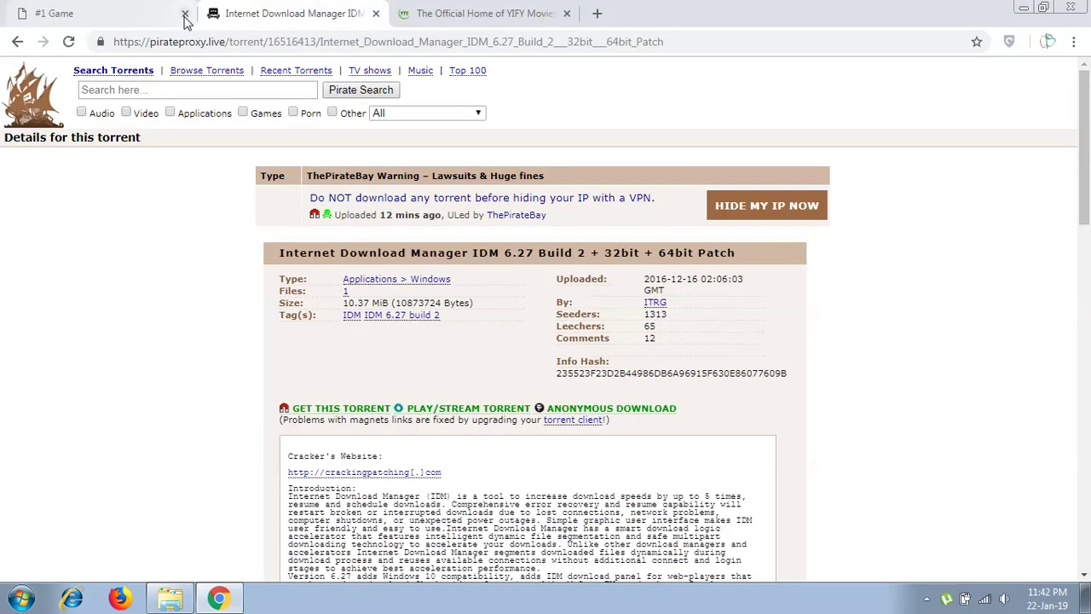
pyautogui.click(181, 13)
# Examine the torrent's details, description, installation notes and reader comments.
pyautogui.scroll(-8, 480, 348)
pyautogui.scroll(8, 480, 348)
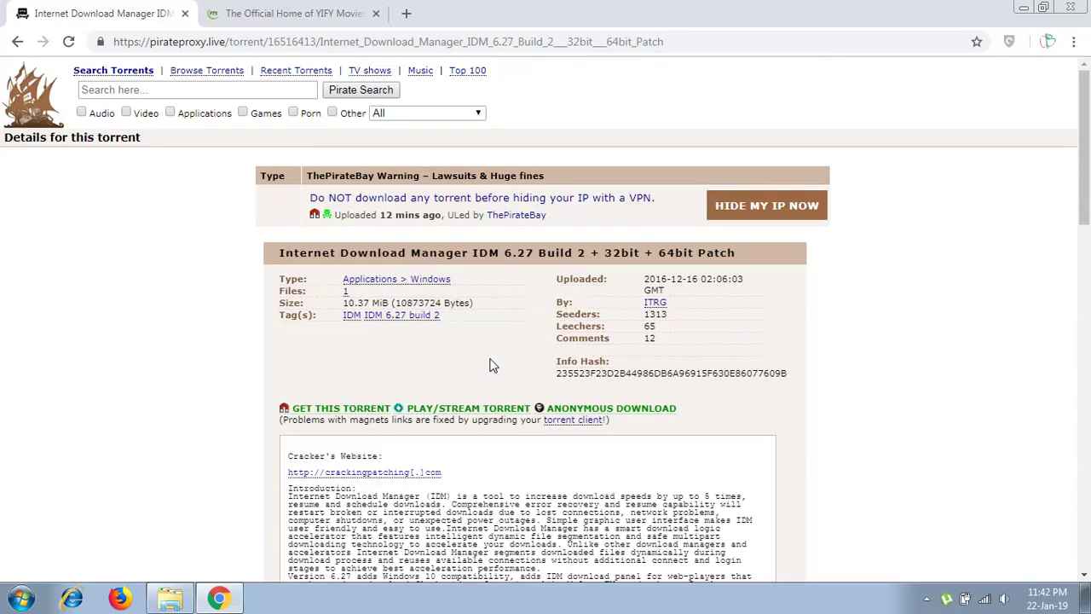
pyautogui.scroll(-8, 492, 365)
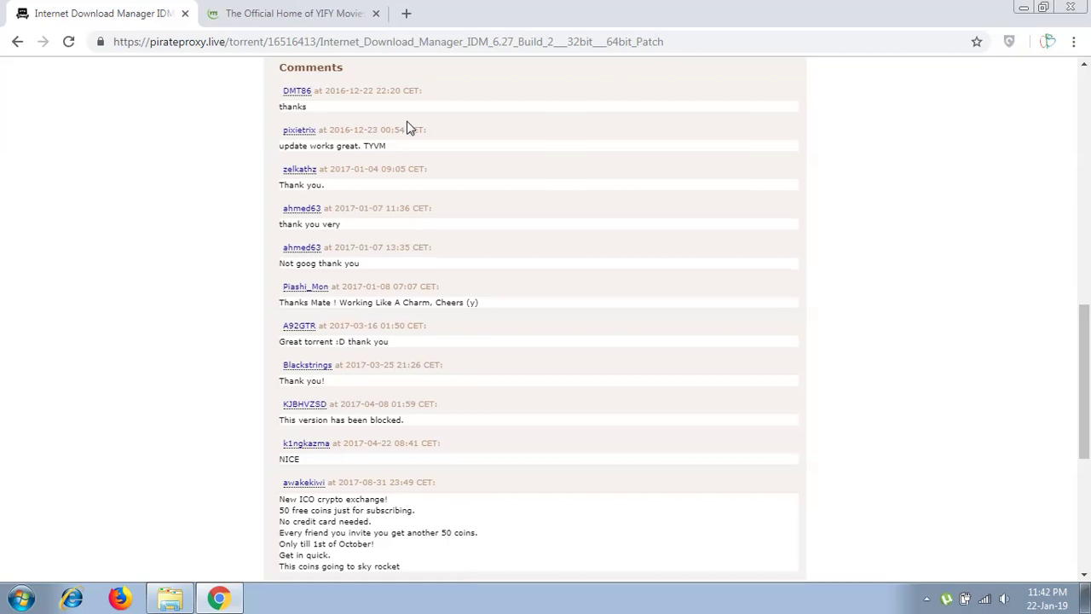
pyautogui.scroll(-4, 408, 127)
pyautogui.scroll(4, 407, 126)
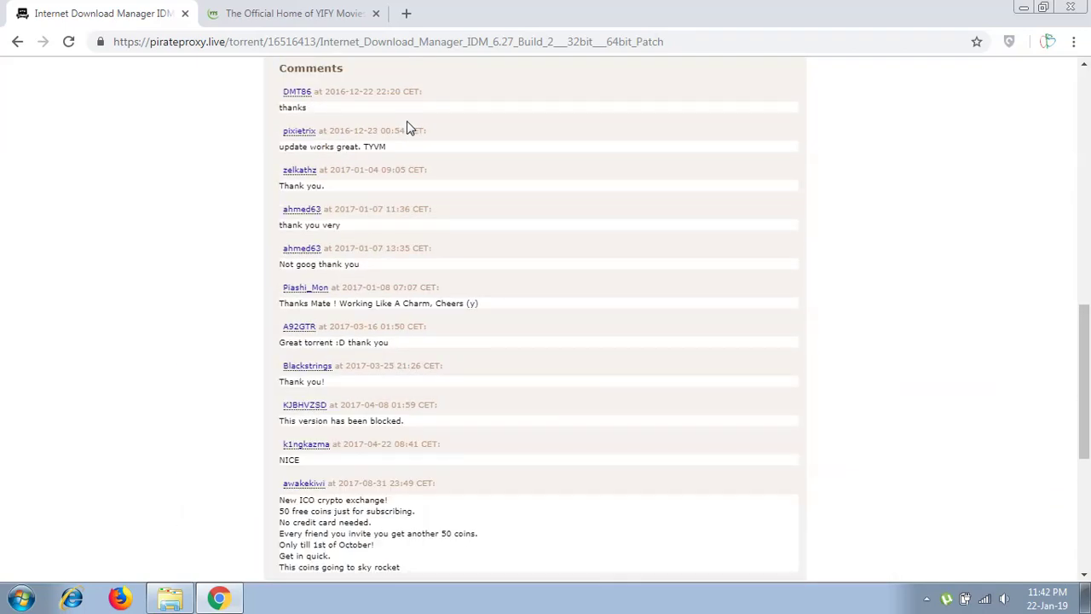
pyautogui.scroll(1, 407, 126)
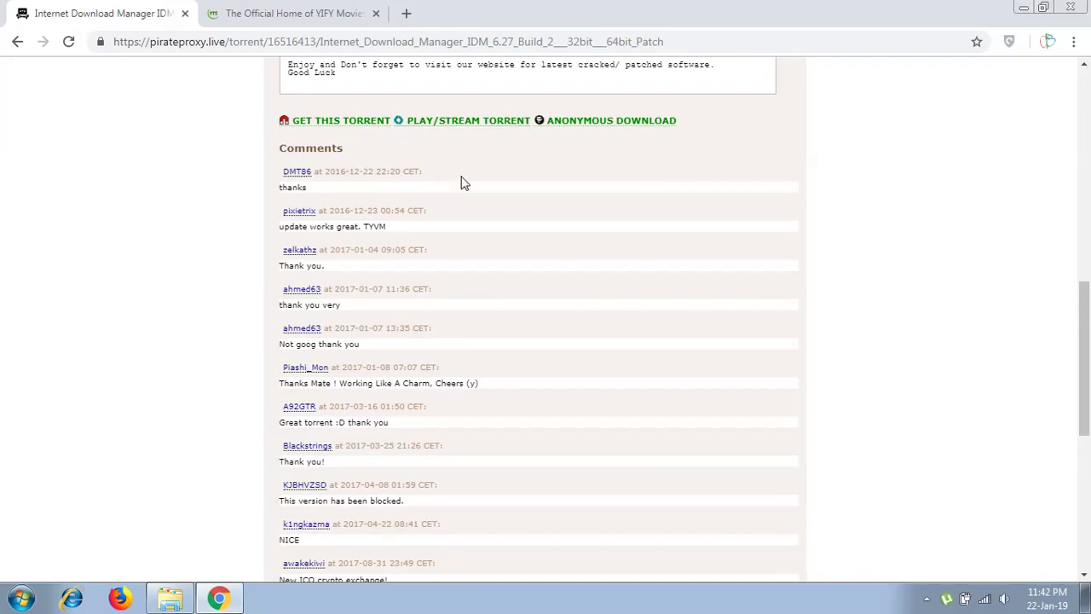
pyautogui.scroll(5, 465, 184)
pyautogui.scroll(2, 465, 184)
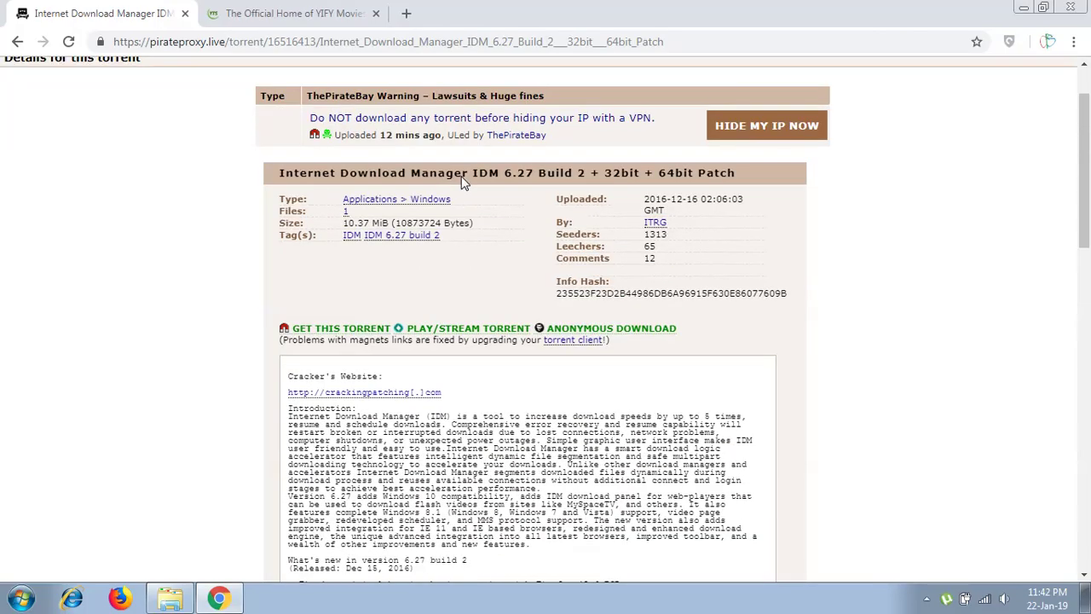
pyautogui.scroll(-4, 465, 184)
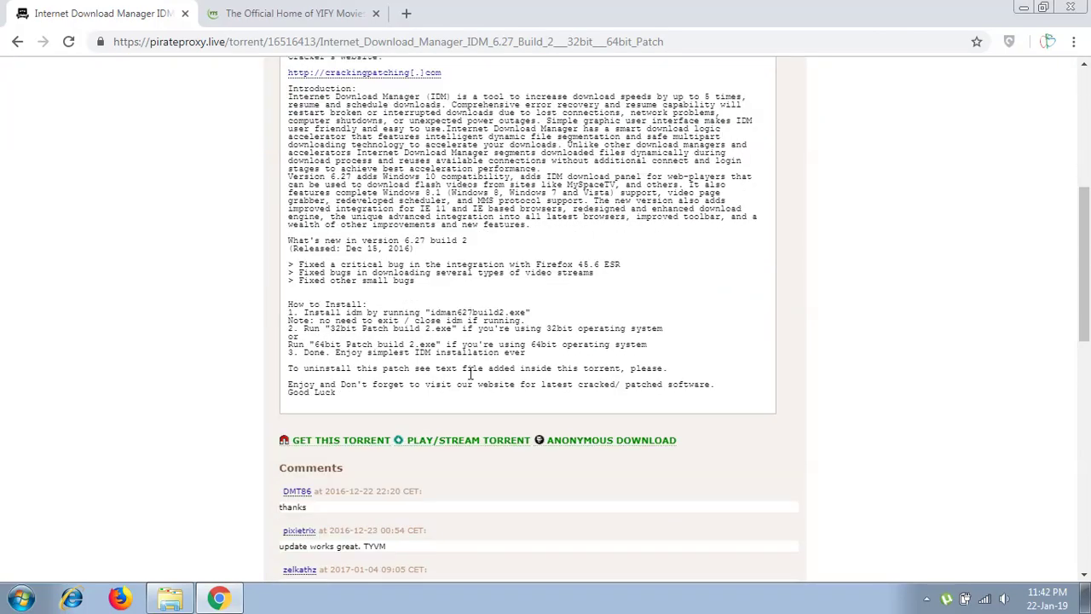
pyautogui.scroll(-3, 440, 474)
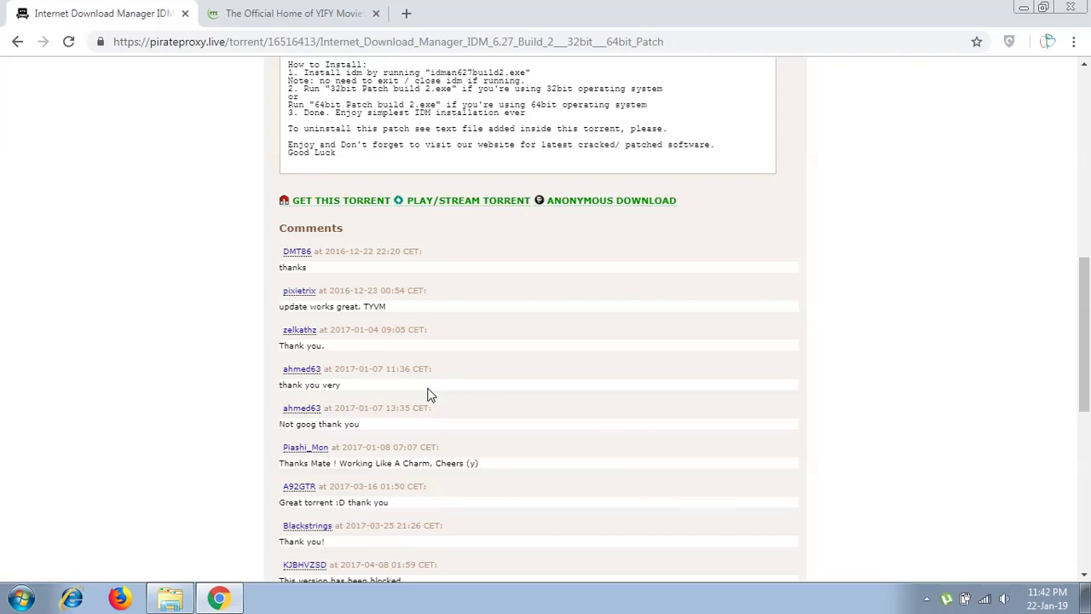
pyautogui.scroll(-1, 428, 395)
pyautogui.scroll(6, 429, 395)
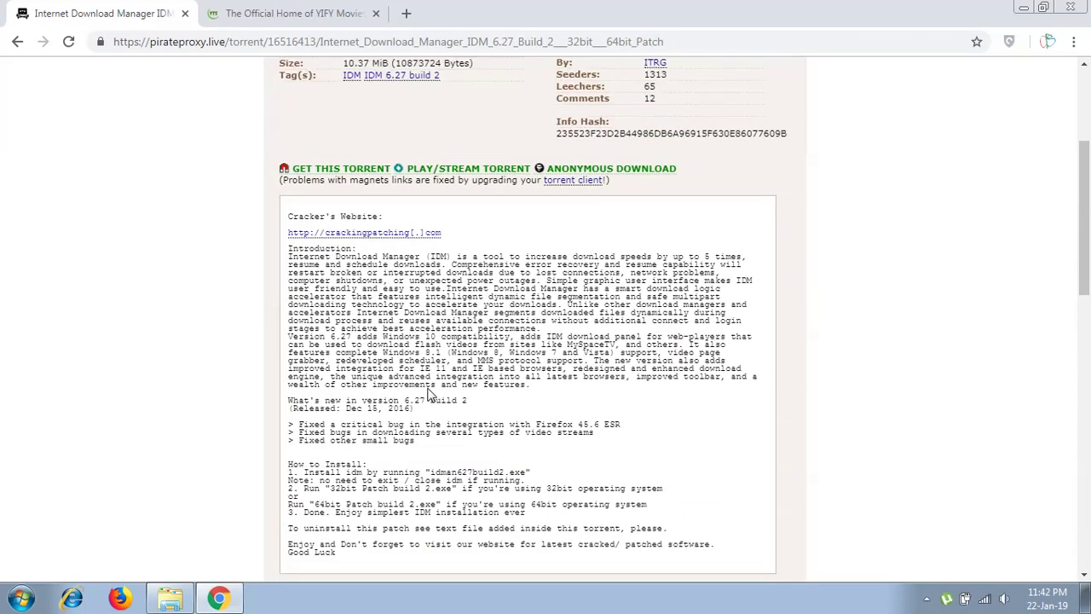
# Get the torrent through its magnet link, open it in µTorrent and start downloading the zip file to the default Downloads folder.
pyautogui.click(359, 170)
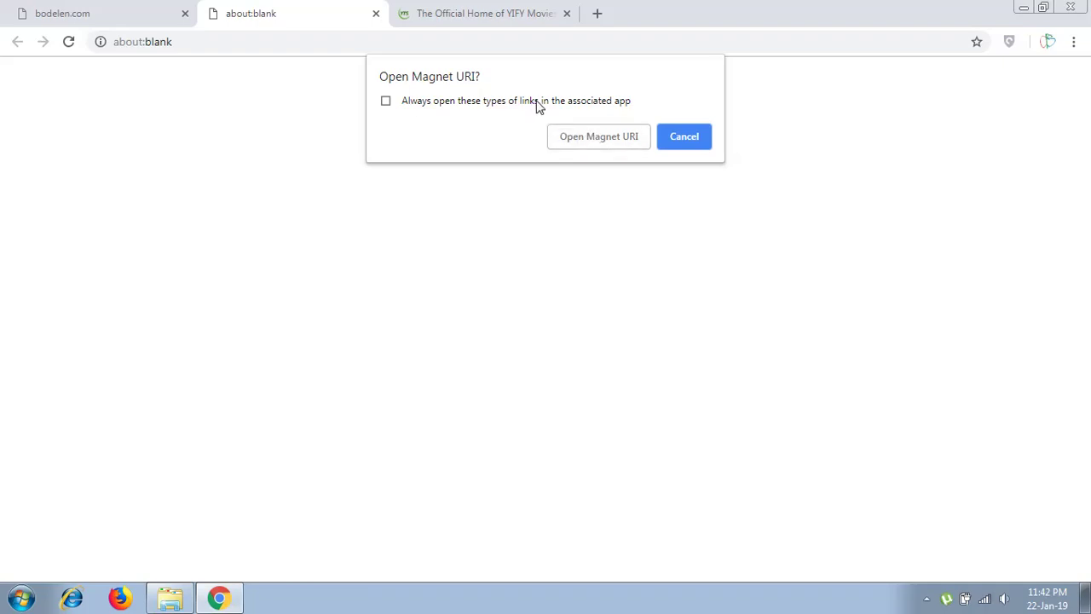
pyautogui.click(606, 139)
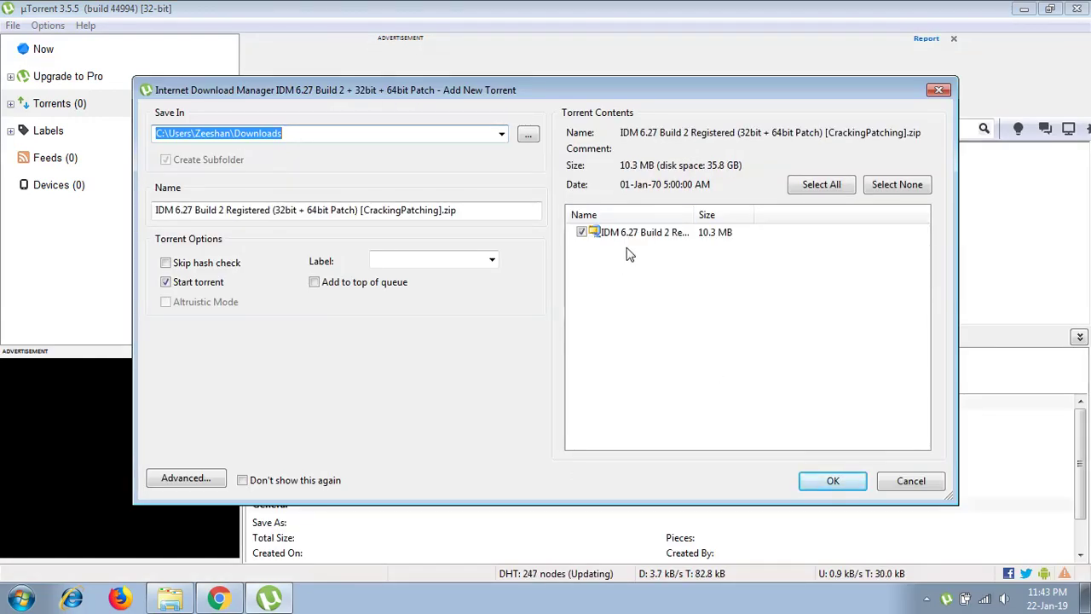
pyautogui.moveTo(694, 215); pyautogui.dragTo(817, 215)
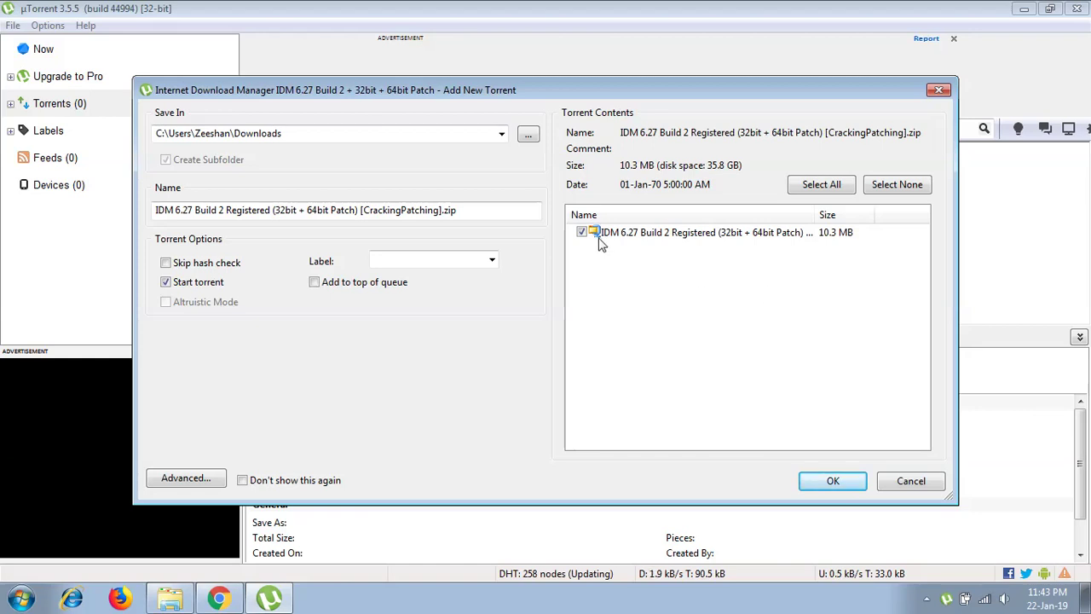
pyautogui.click(852, 484)
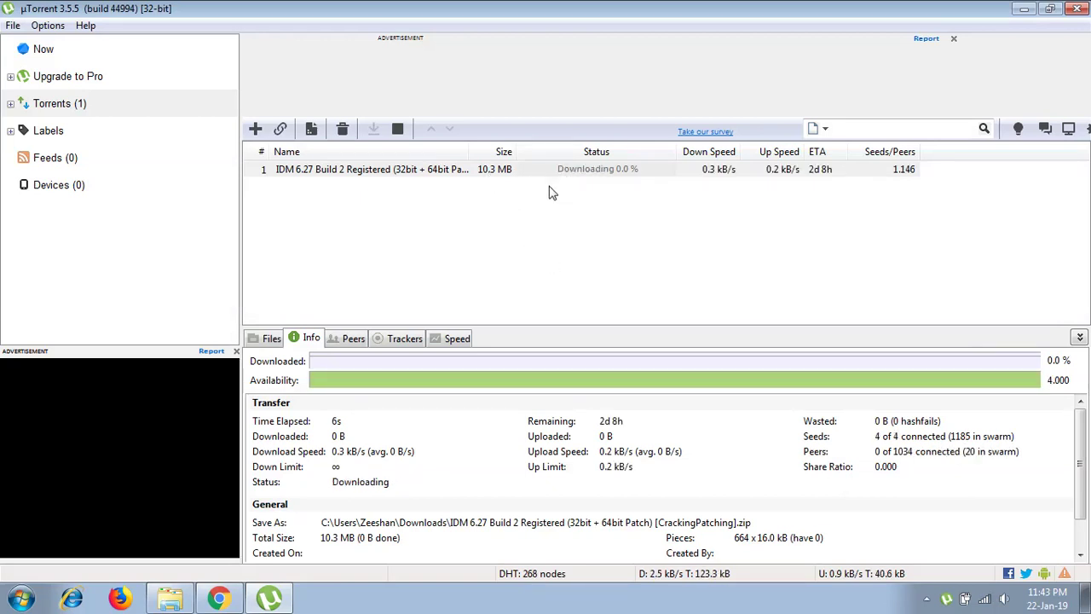
# Remove the trackers udp://tracker.coppersurfer.tk:6969 and udp://open.demonii.com:1337 from the downloading torrent.
pyautogui.click(403, 341)
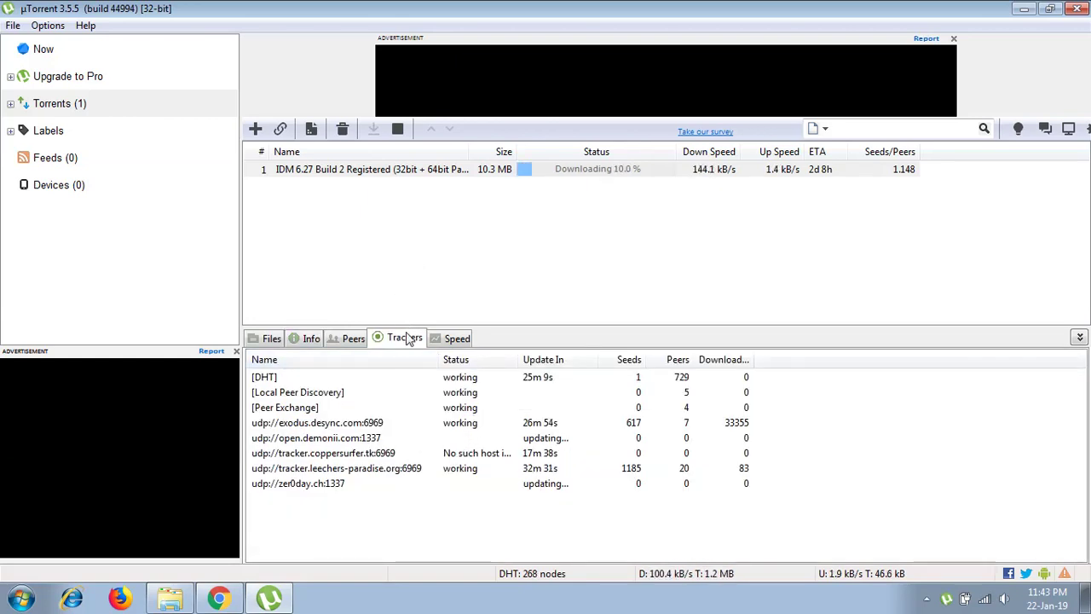
pyautogui.rightClick(406, 459)
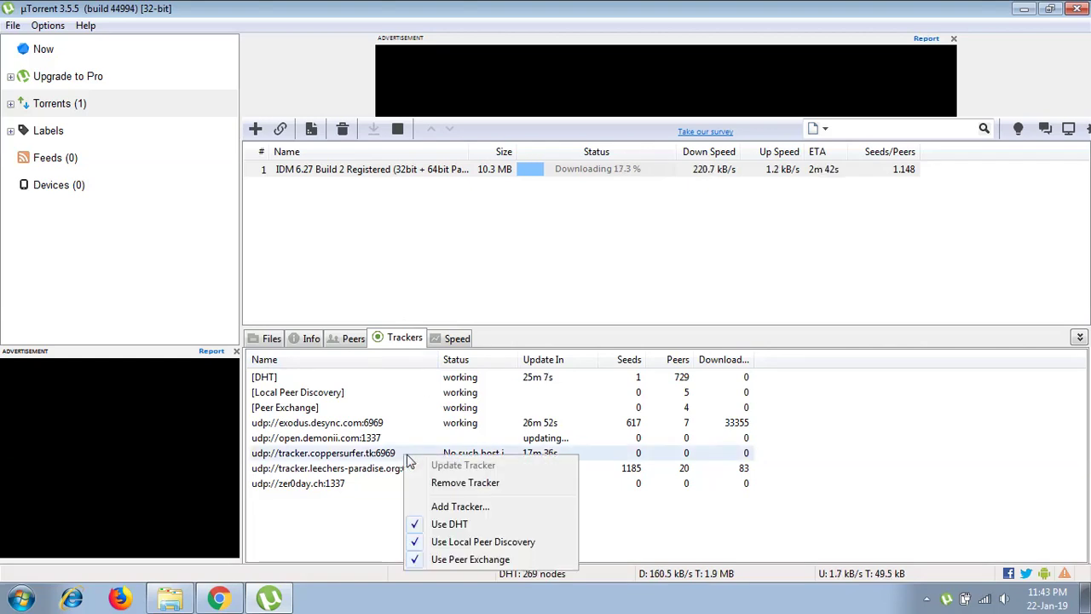
pyautogui.click(459, 482)
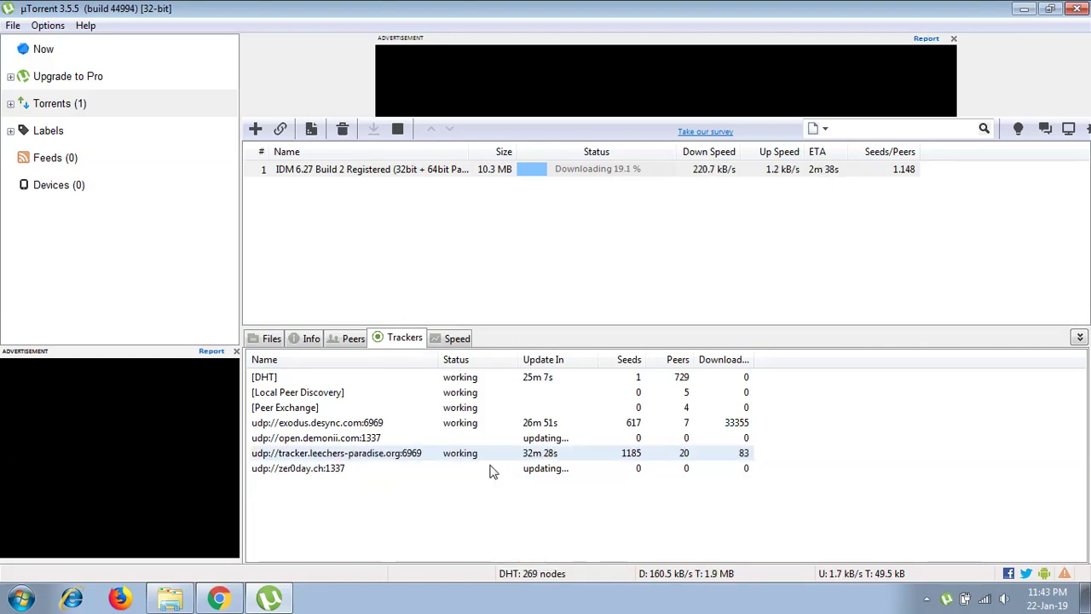
pyautogui.click(592, 441)
pyautogui.rightClick(593, 441)
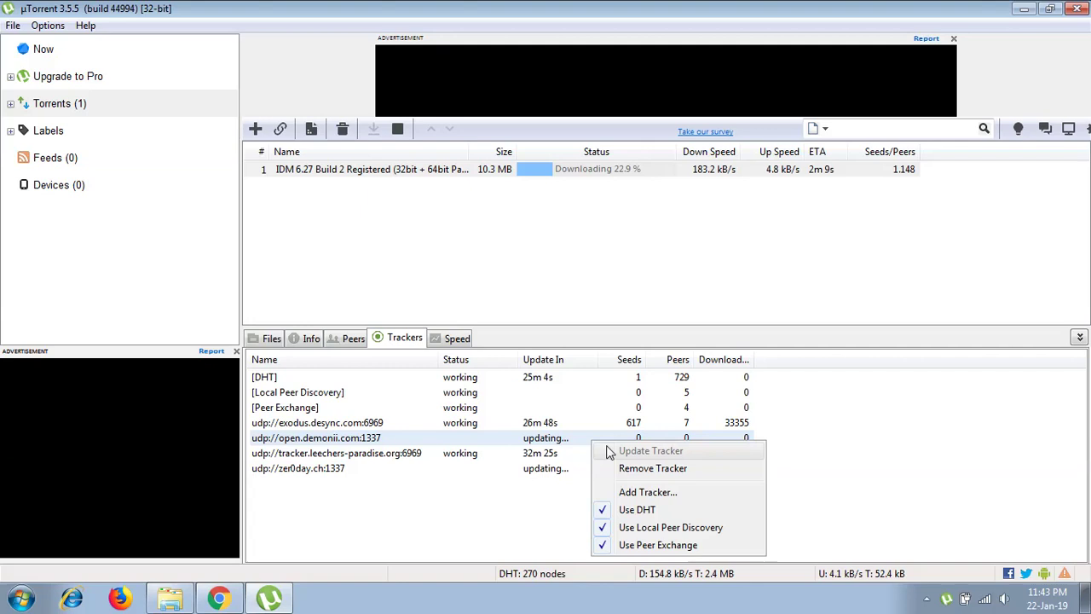
pyautogui.click(646, 469)
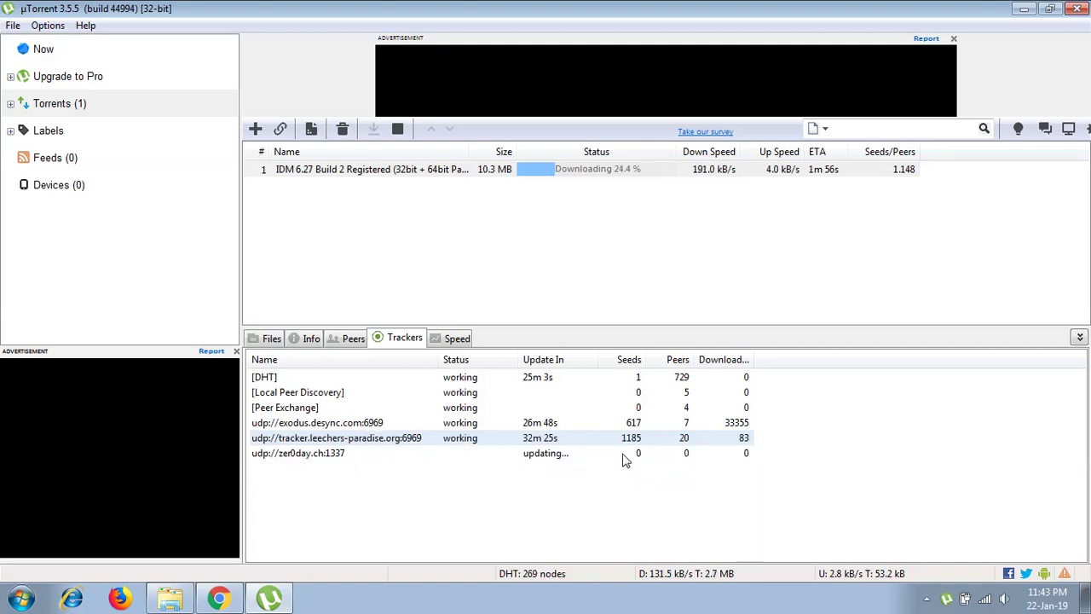
# Remove the tracker udp://zer0day.ch:1337 from the downloading IDM torrent.
pyautogui.click(623, 452)
pyautogui.rightClick(623, 452)
pyautogui.click(691, 479)
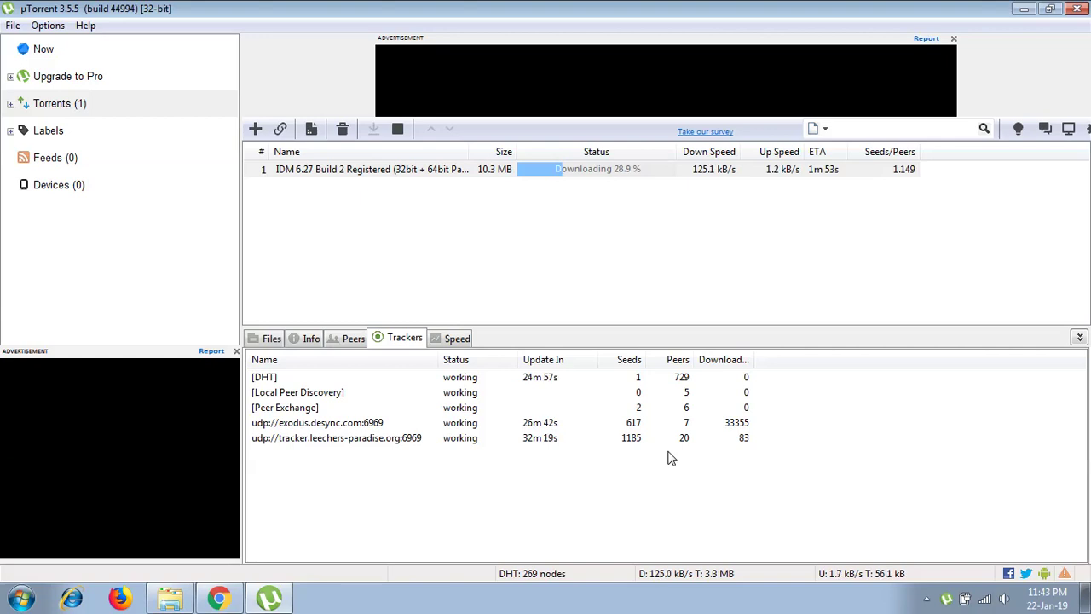
# Examine the IDM torrent's transfer speed graph and its general information while it downloads.
pyautogui.click(463, 341)
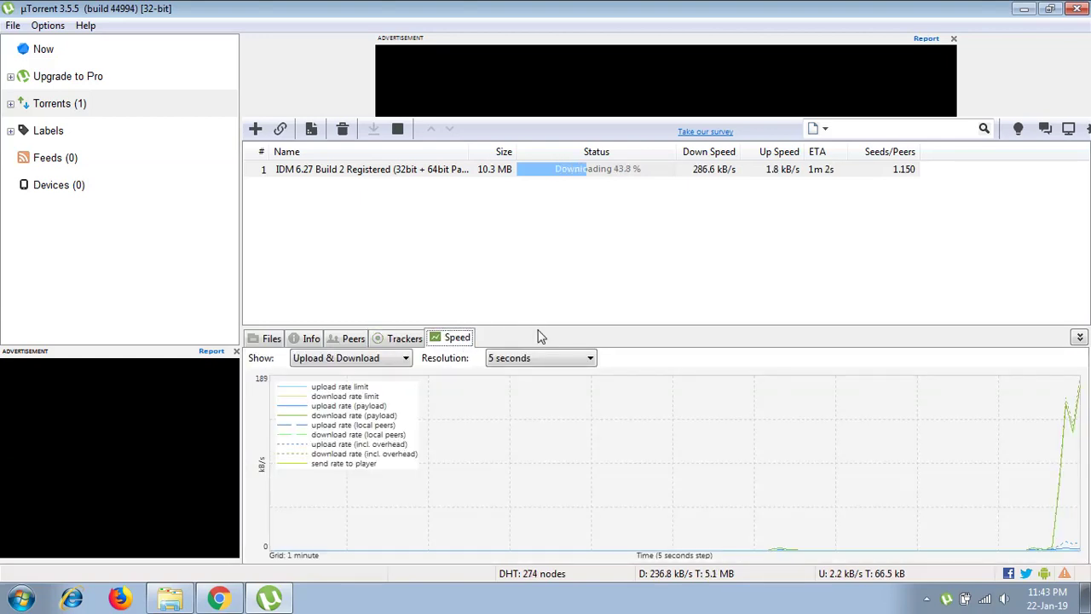
pyautogui.click(539, 300)
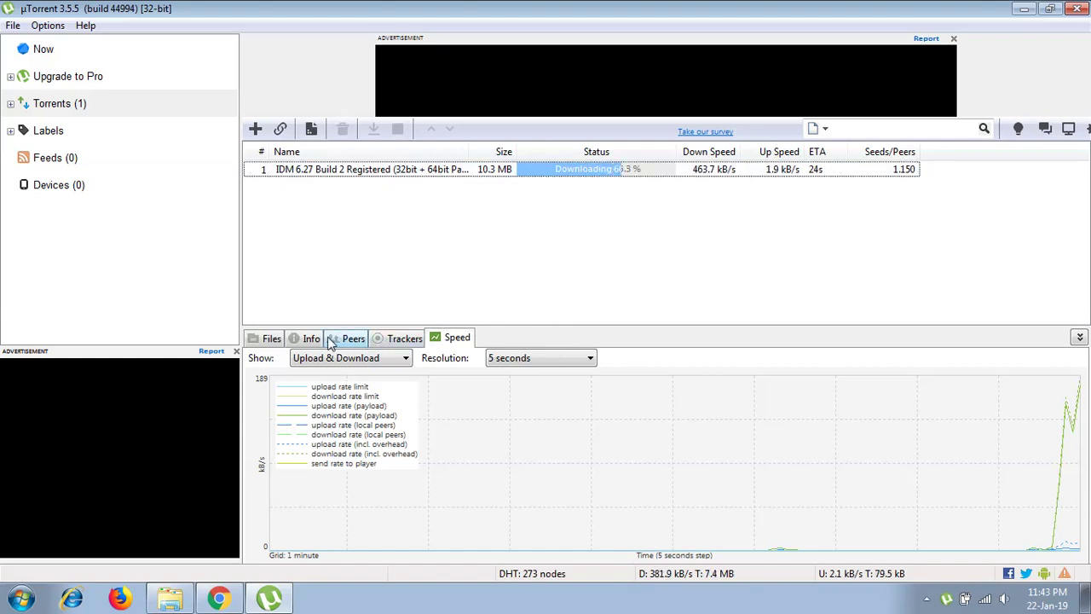
pyautogui.click(317, 338)
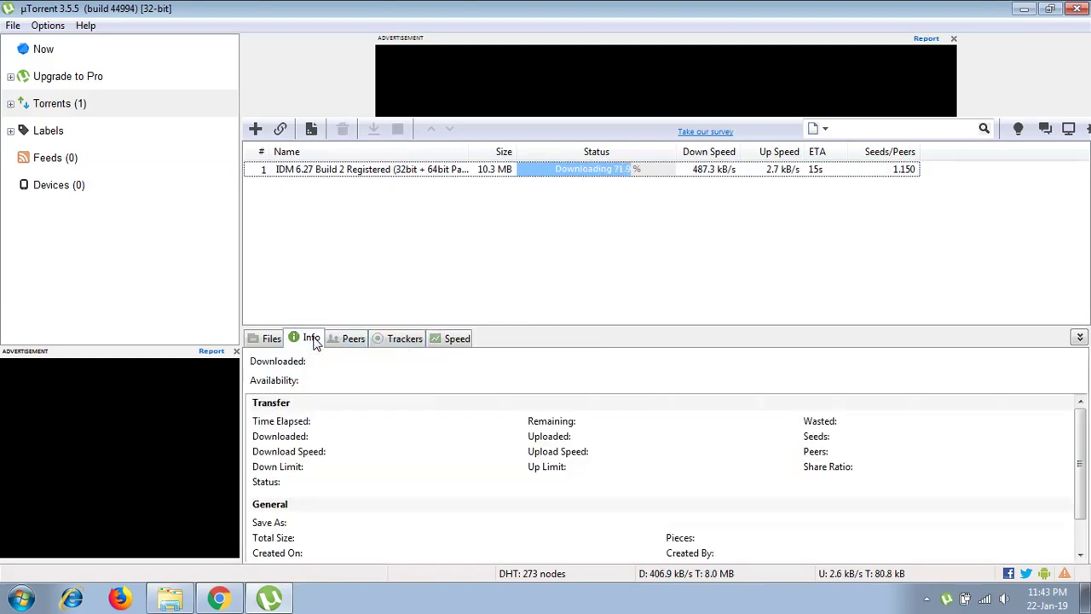
pyautogui.click(431, 171)
pyautogui.click(452, 339)
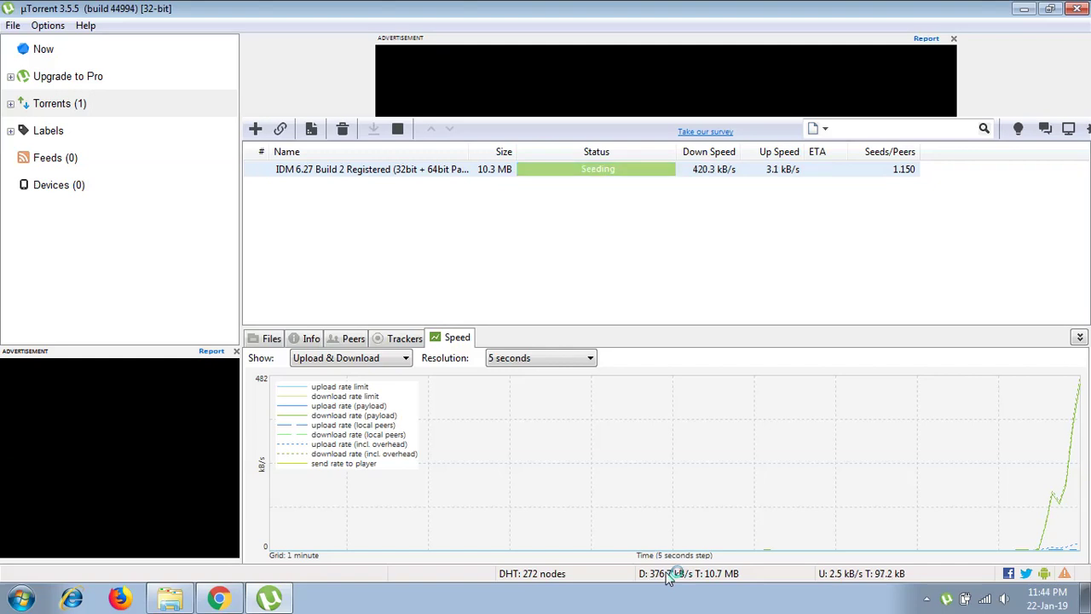
# Keep the global download limit Unlimited and lower the global upload limit stepwise through 25, 10 and 5 kB/s to 3 kB/s.
pyautogui.rightClick(723, 577)
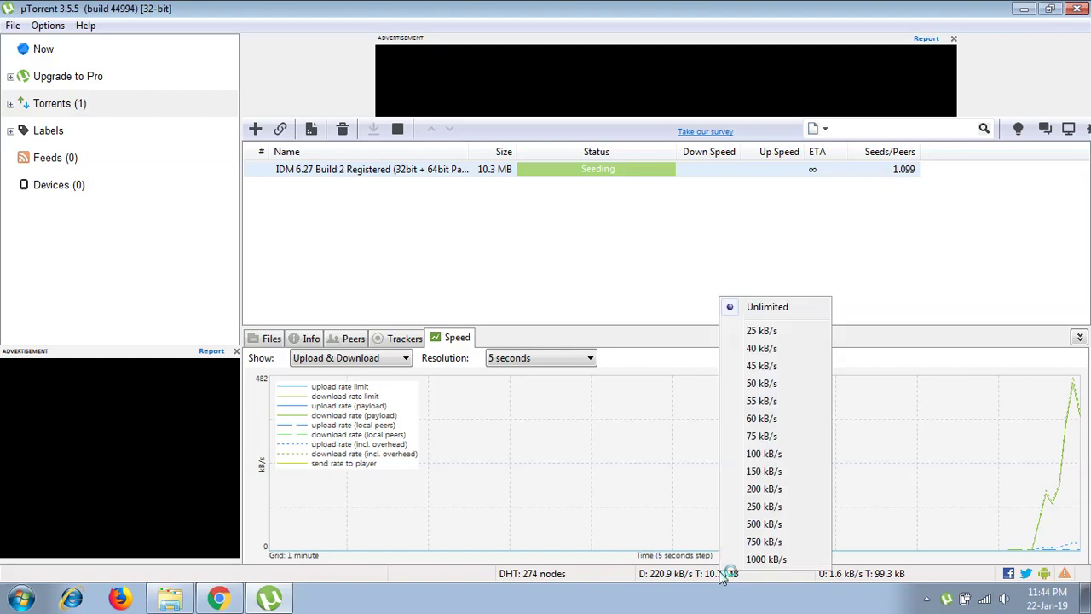
pyautogui.click(794, 307)
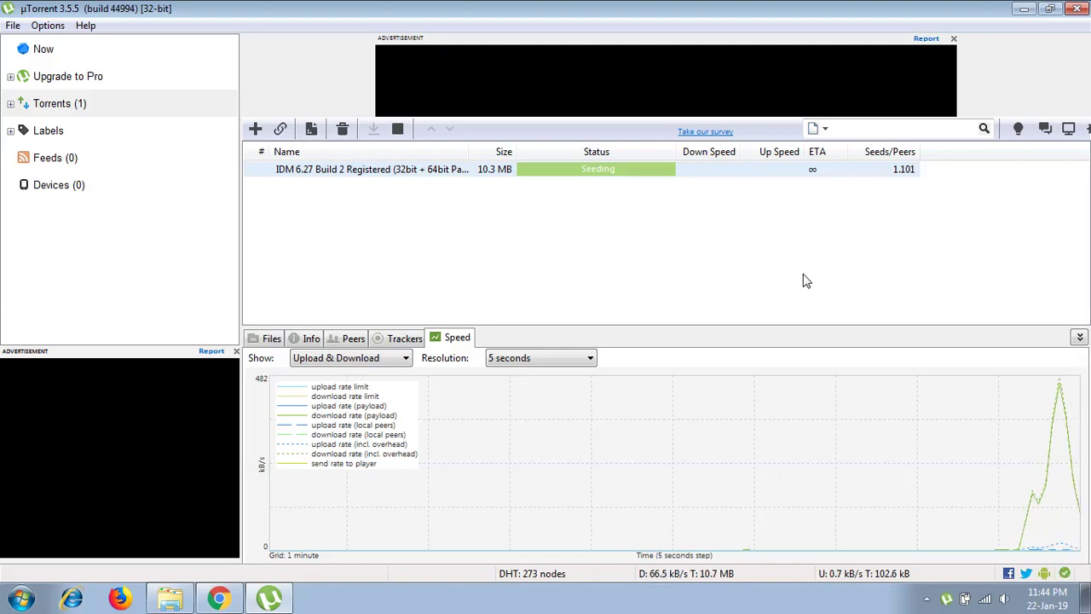
pyautogui.rightClick(844, 576)
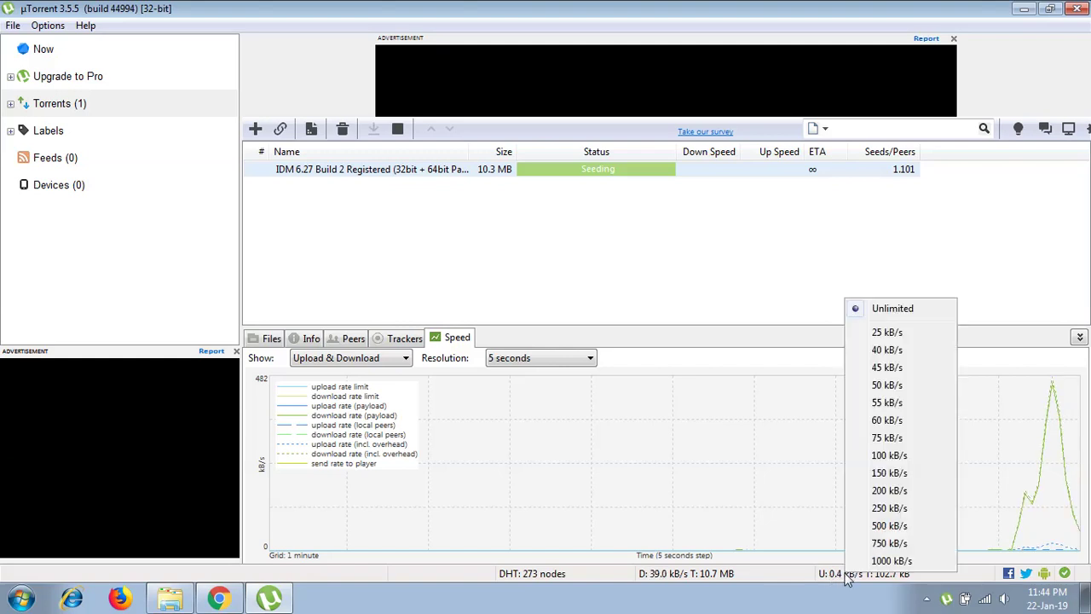
pyautogui.click(843, 611)
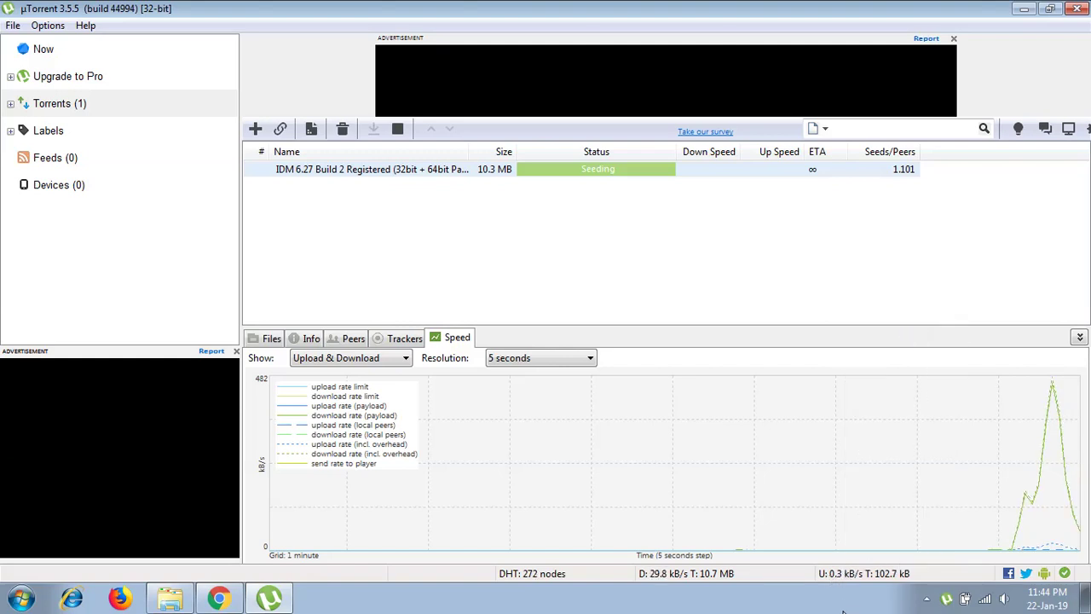
pyautogui.rightClick(853, 578)
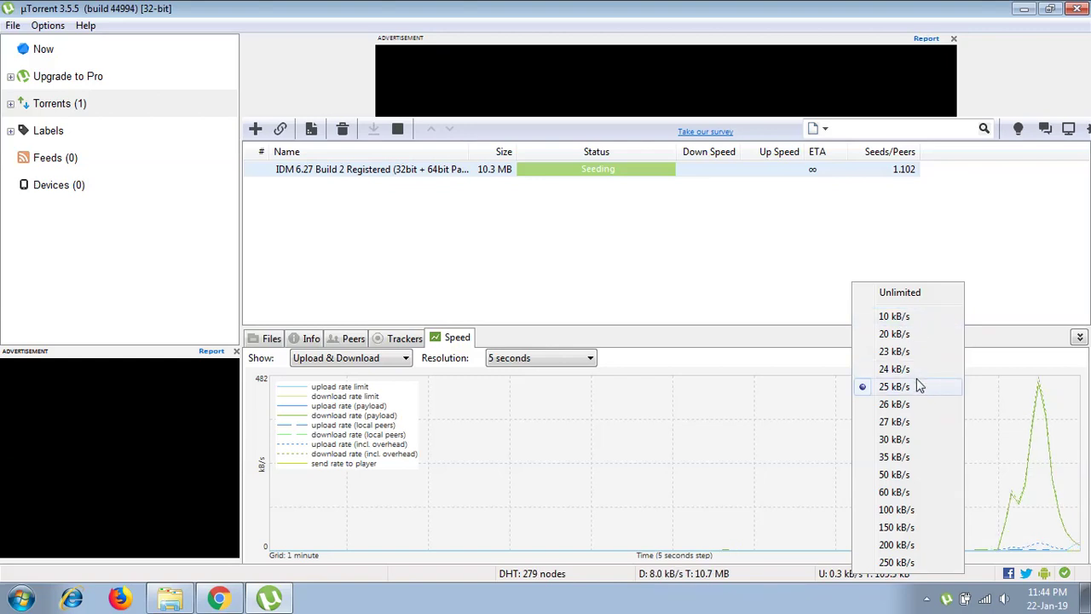
pyautogui.click(916, 318)
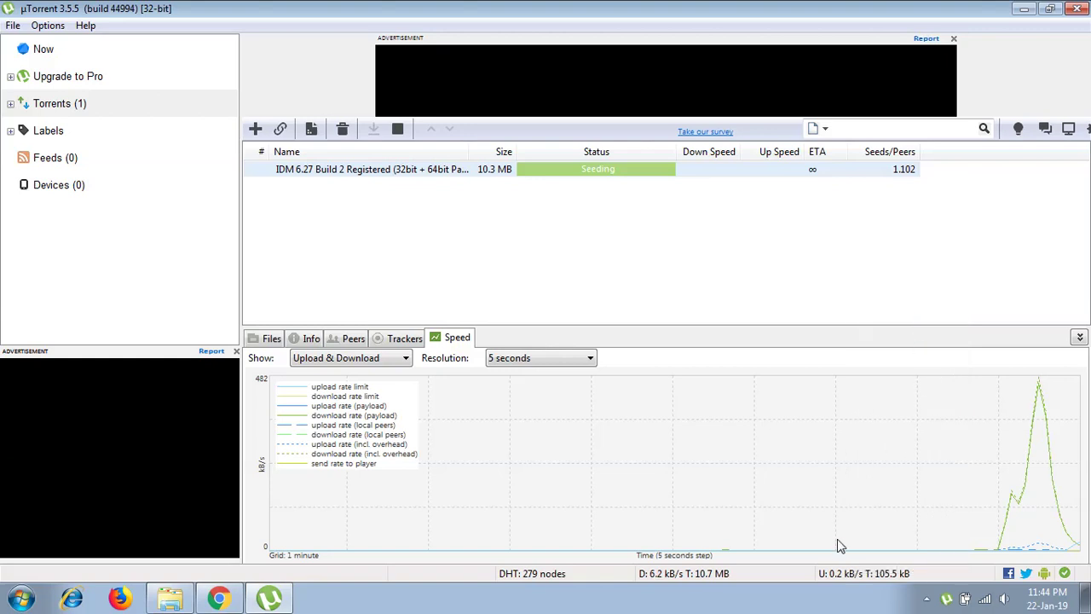
pyautogui.rightClick(839, 579)
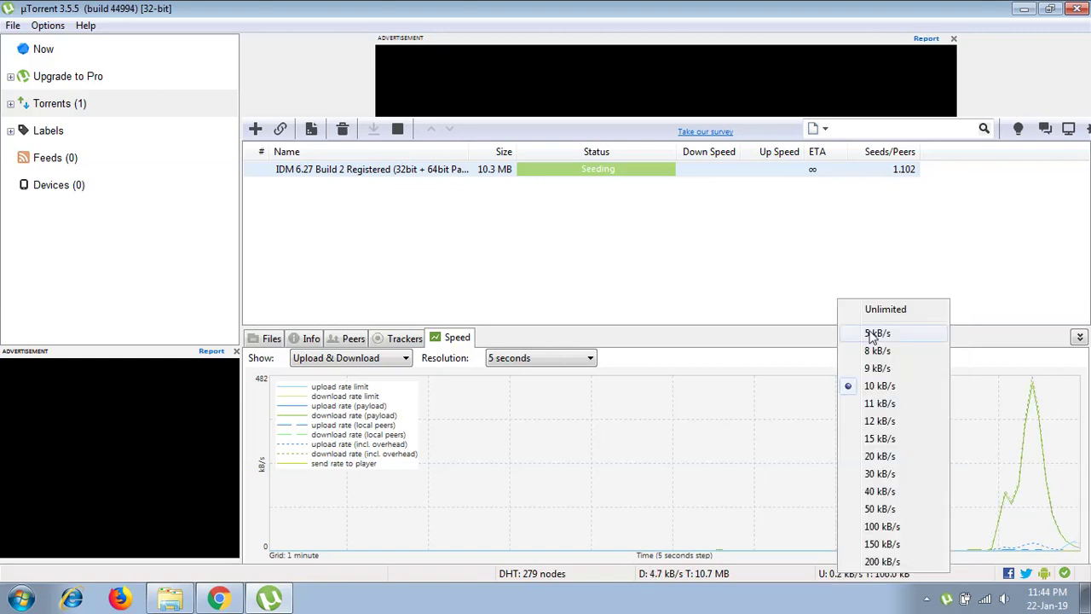
pyautogui.click(872, 335)
pyautogui.rightClick(837, 577)
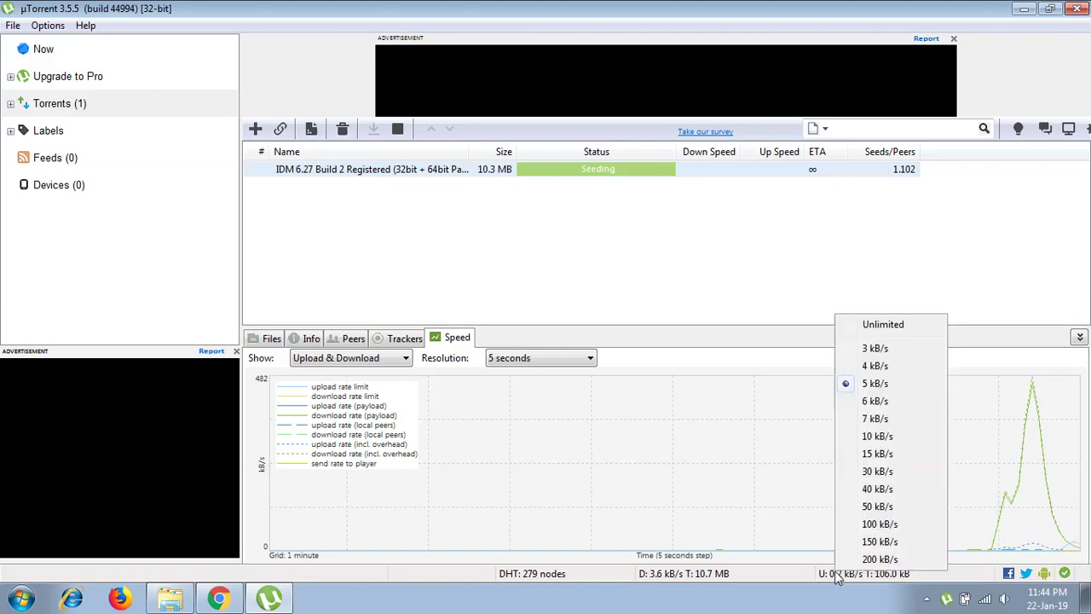
pyautogui.click(888, 343)
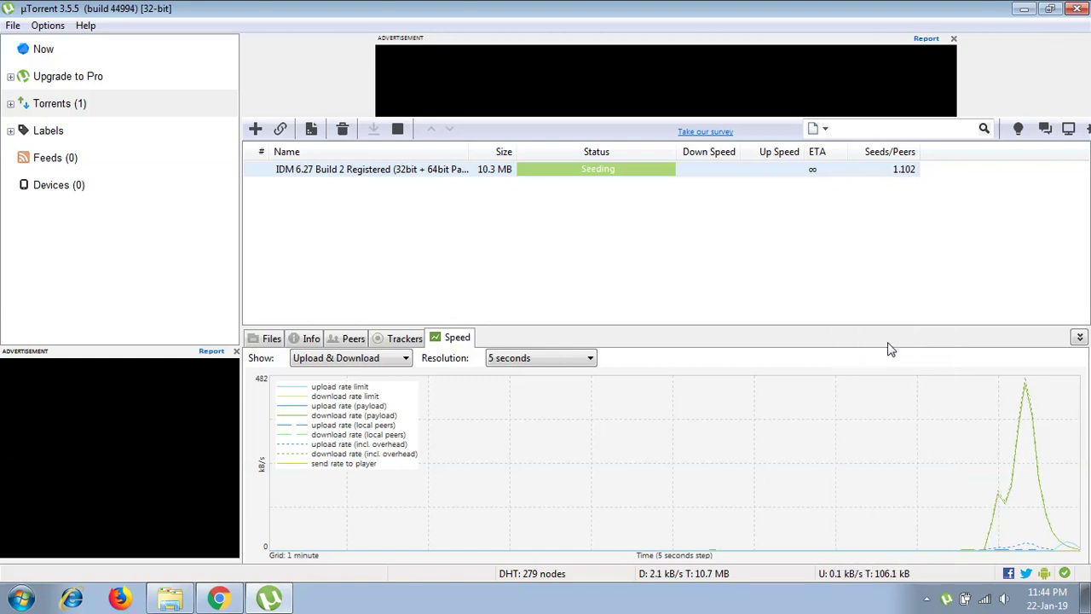
# Remove the completed IDM 6.27 Build 2 torrent from the torrent list and confirm the removal.
pyautogui.click(673, 208)
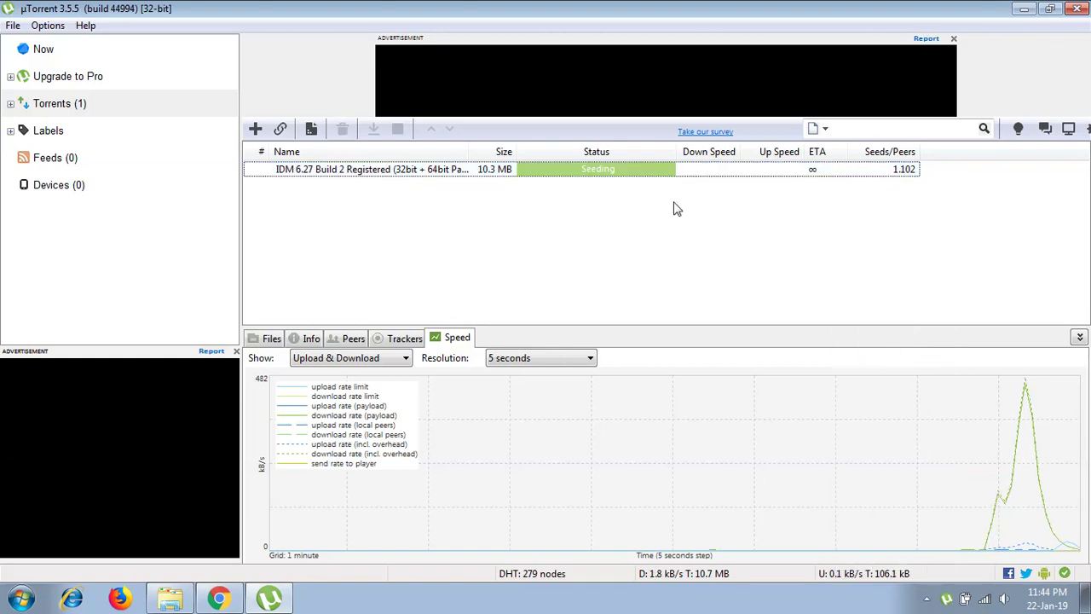
pyautogui.click(562, 168)
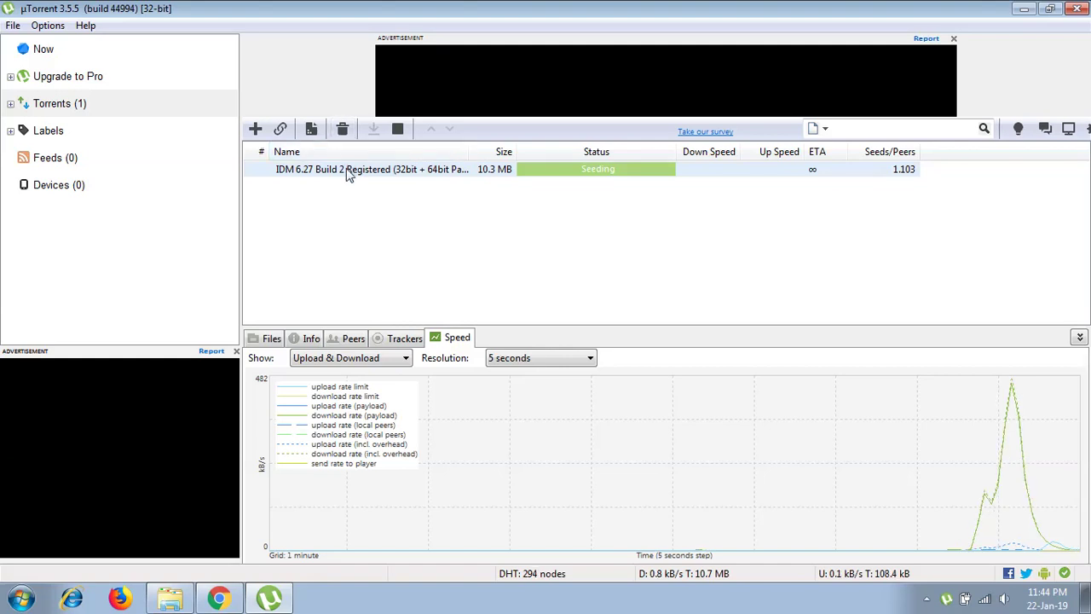
pyautogui.click(342, 130)
pyautogui.press('Return')
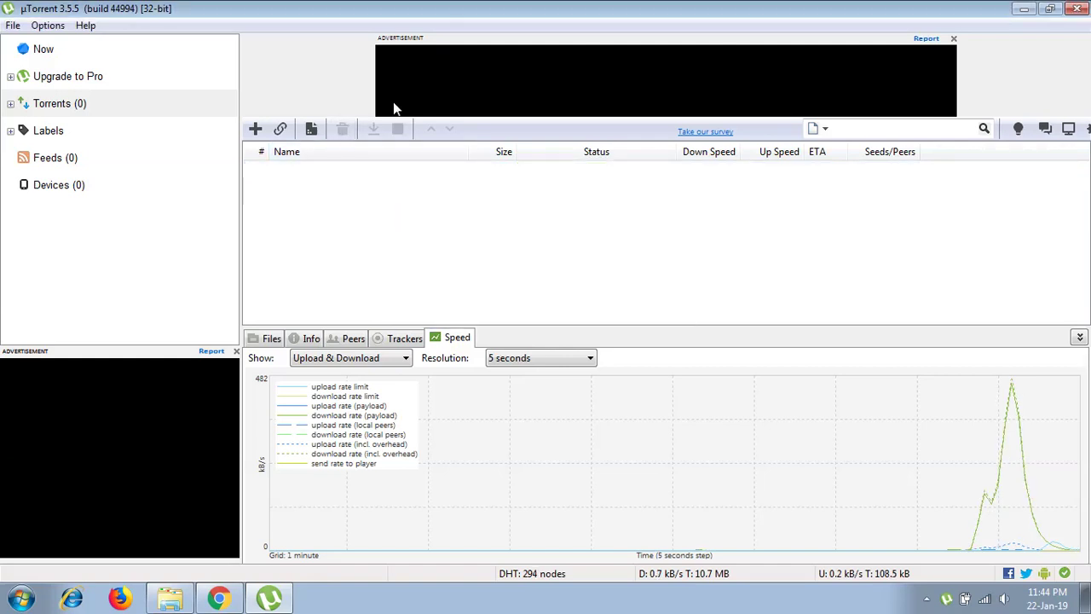
# Close the µTorrent window and the browser's about:blank and bodelen.com tabs, leaving the YTS.AM site open.
pyautogui.click(1078, 8)
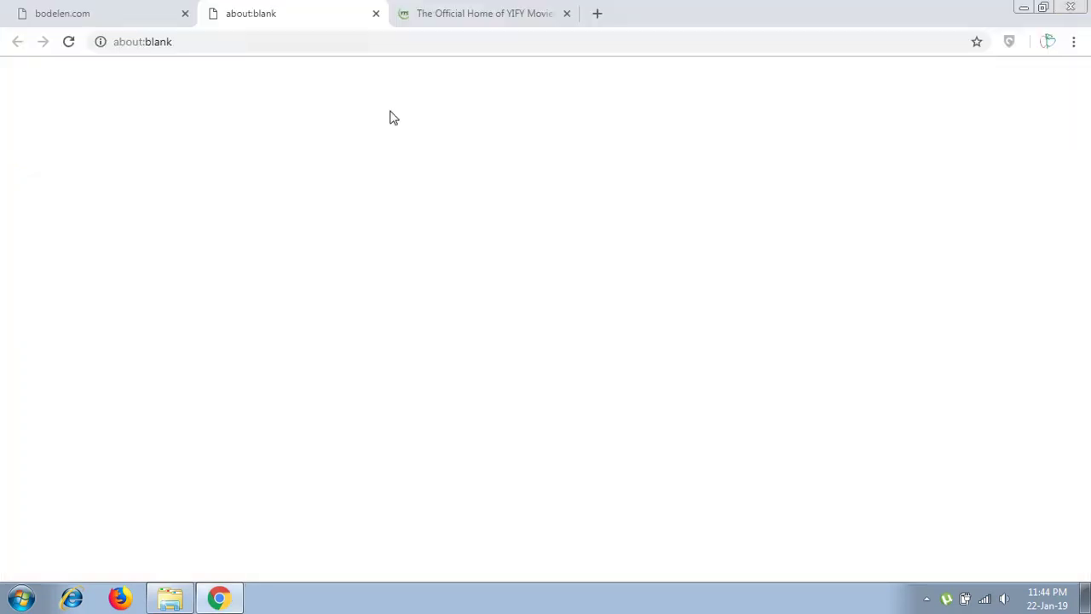
pyautogui.click(376, 14)
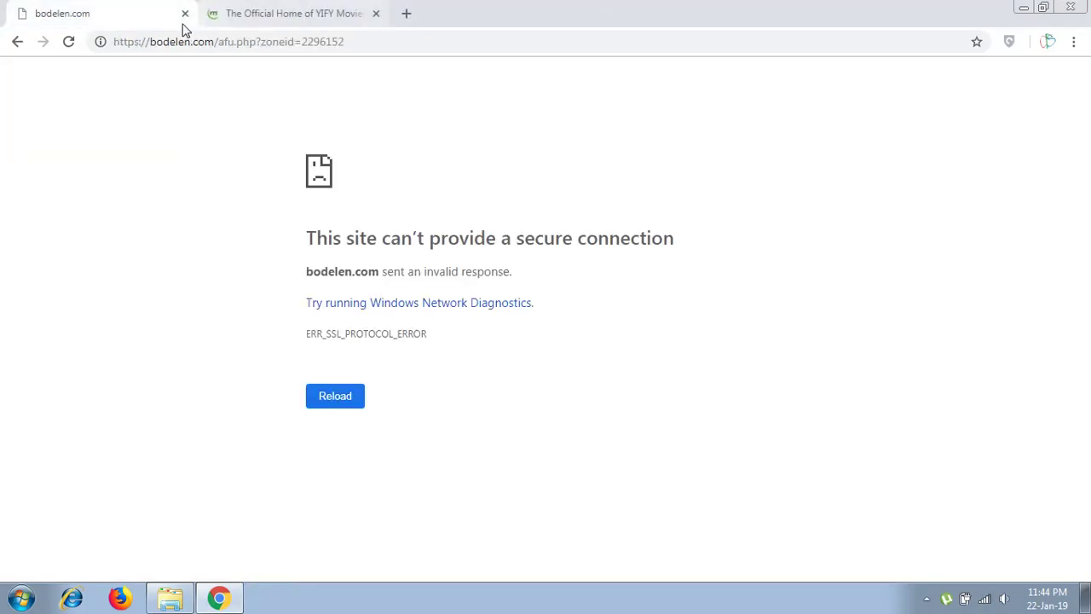
pyautogui.click(183, 15)
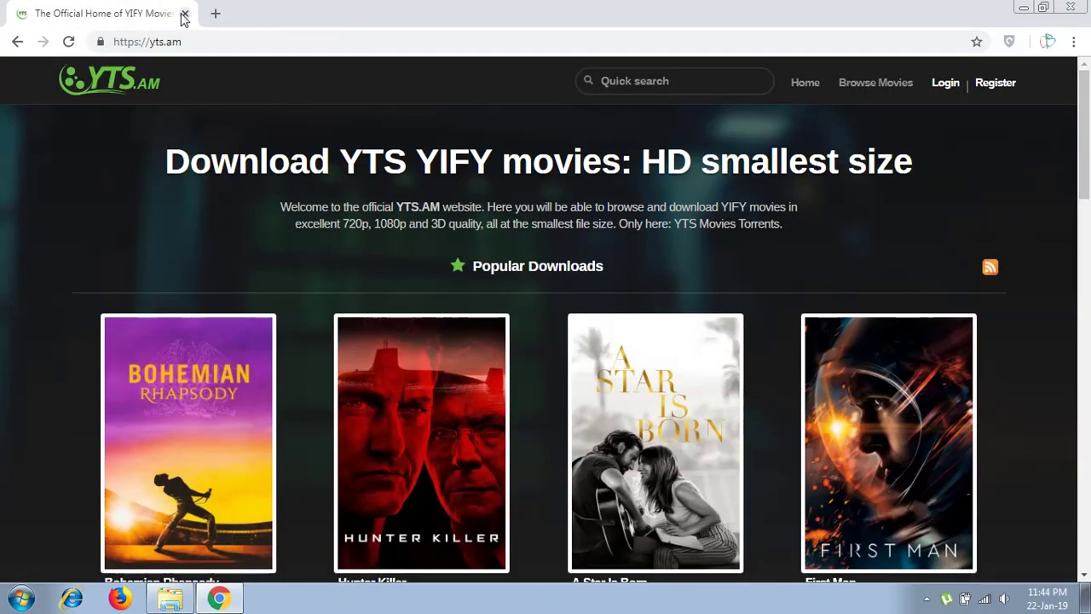
# Browse the YTS.AM movie list, closing the advertising tab, and open the page of the movie Widows (2018).
pyautogui.click(883, 85)
pyautogui.click(376, 13)
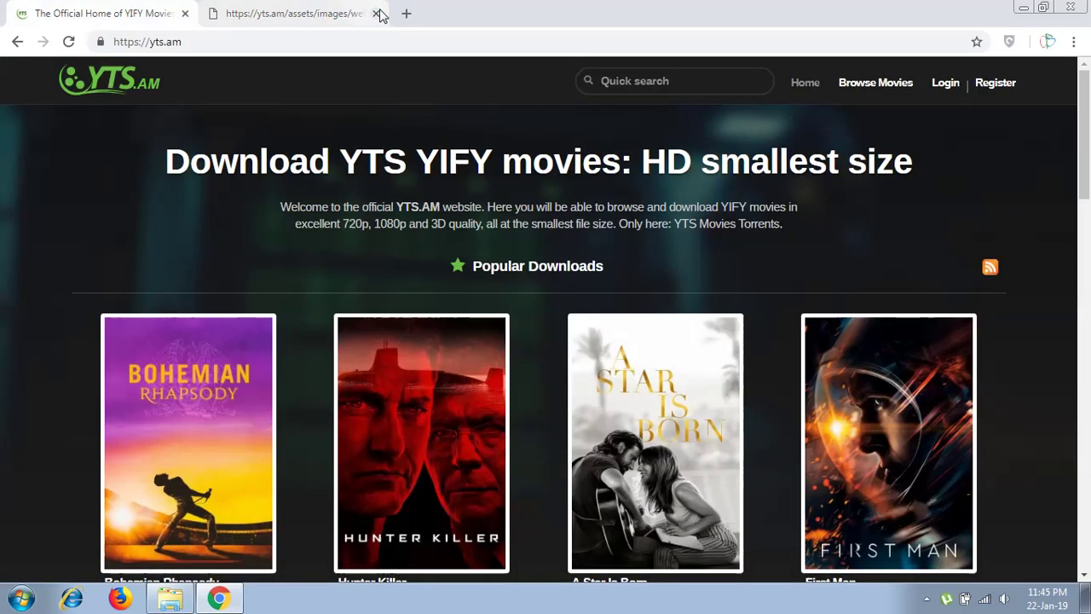
pyautogui.click(874, 86)
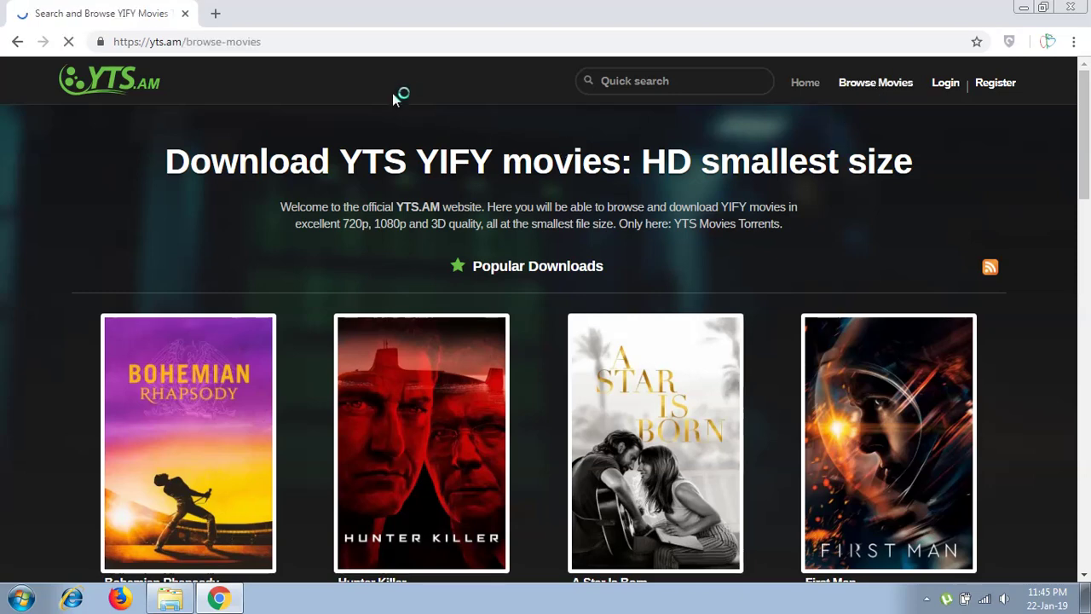
pyautogui.scroll(-4, 267, 312)
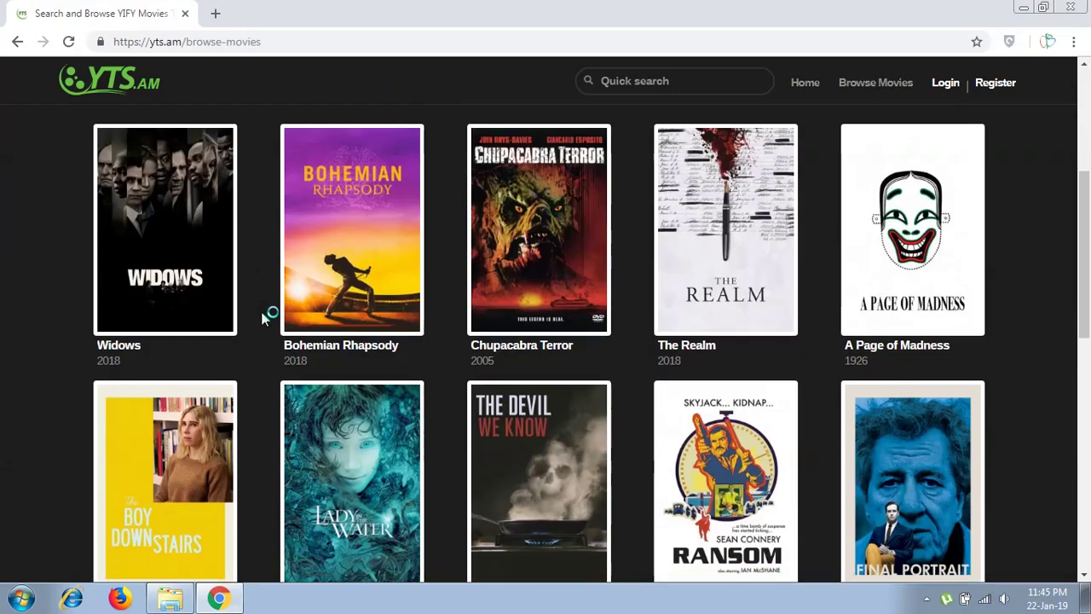
pyautogui.click(212, 253)
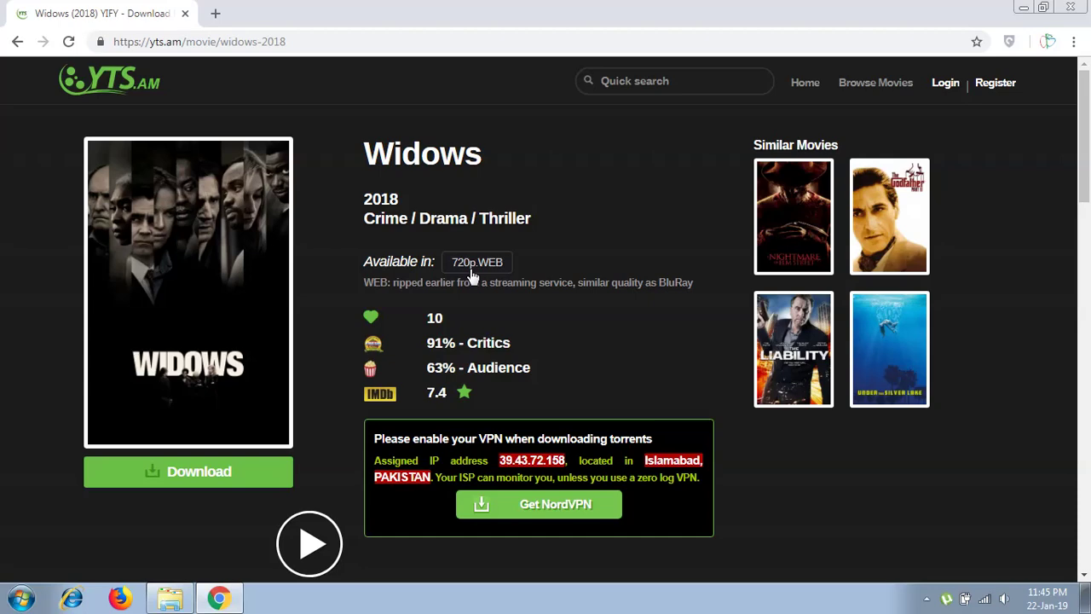
# Download the 720p.WEB torrent file of Widows (2018) and close the advertising tab.
pyautogui.click(471, 273)
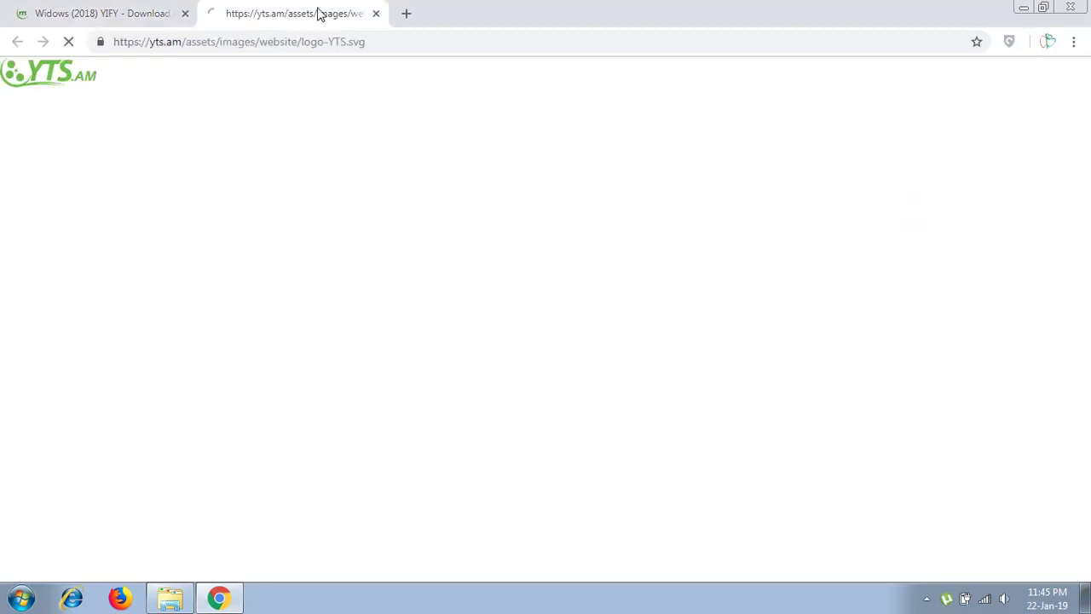
pyautogui.click(151, 10)
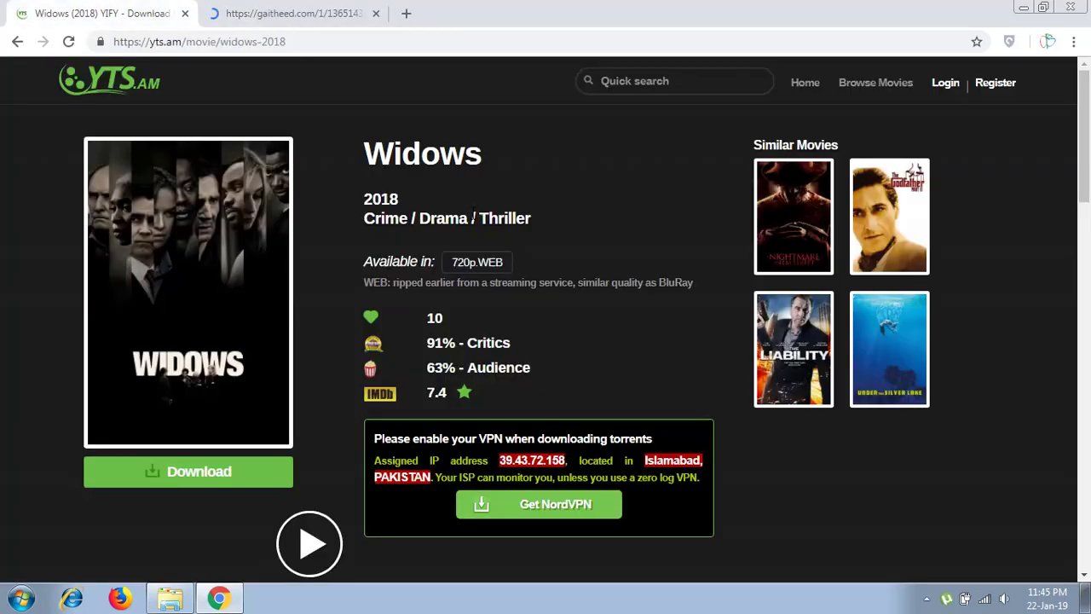
pyautogui.click(465, 261)
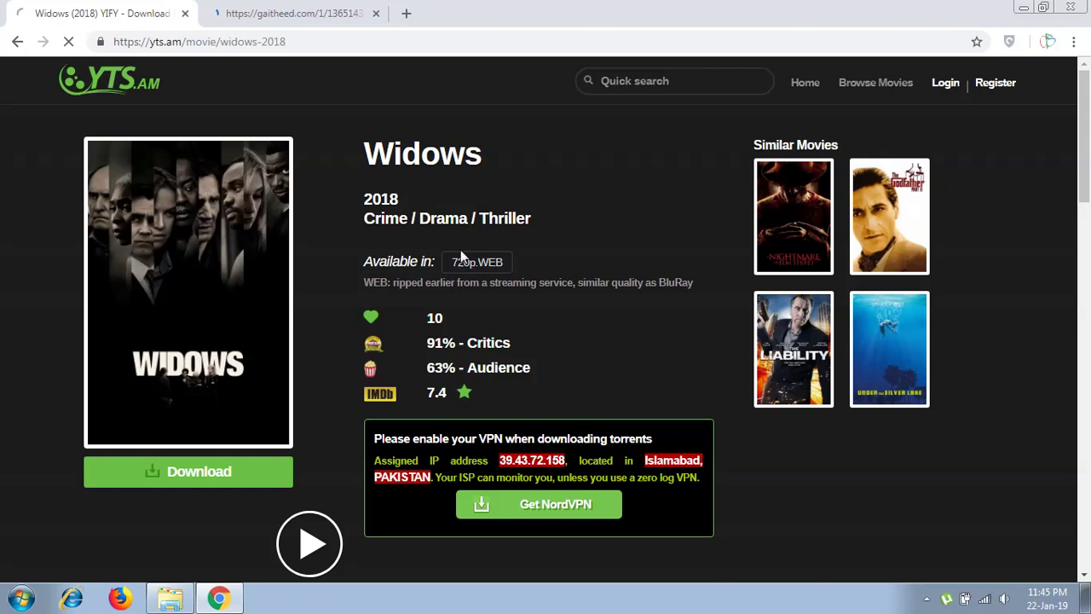
pyautogui.click(376, 14)
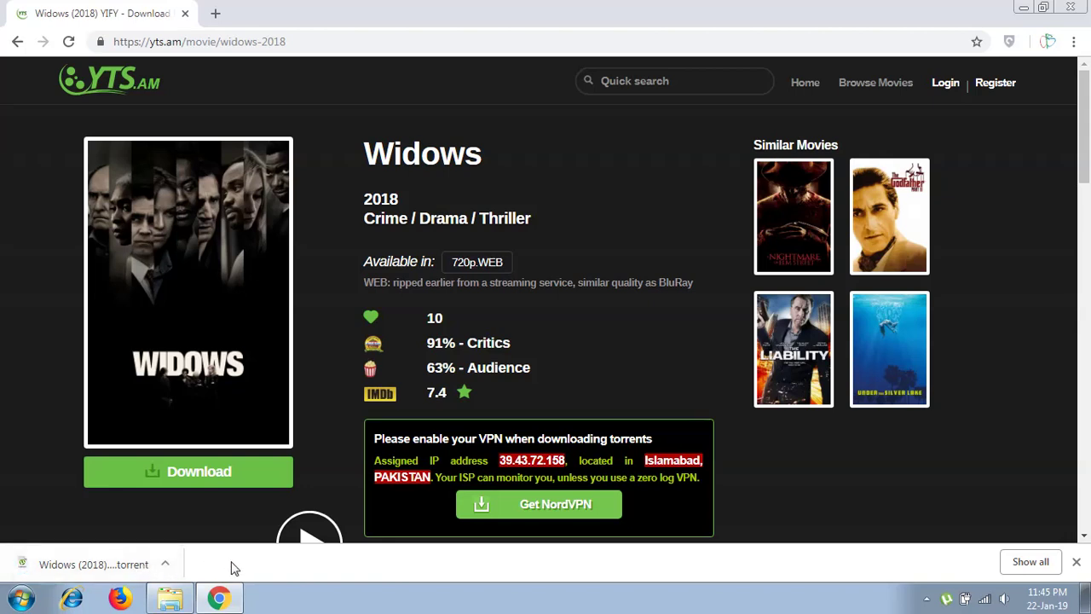
# Open the downloaded Widows (2018) torrent file in µTorrent and start downloading all its contents to the default Downloads folder.
pyautogui.click(121, 568)
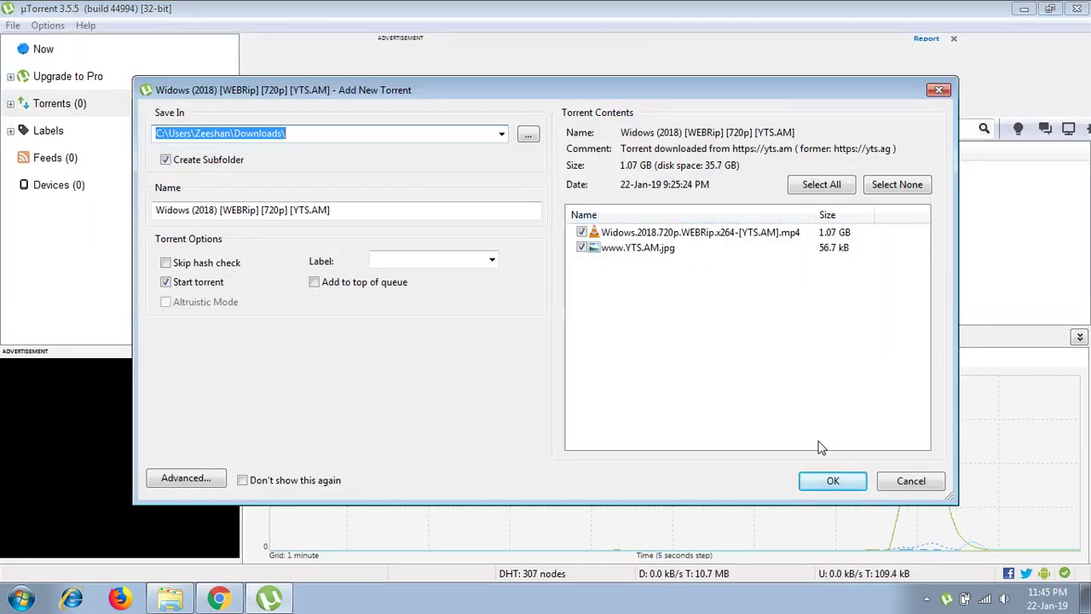
pyautogui.click(827, 481)
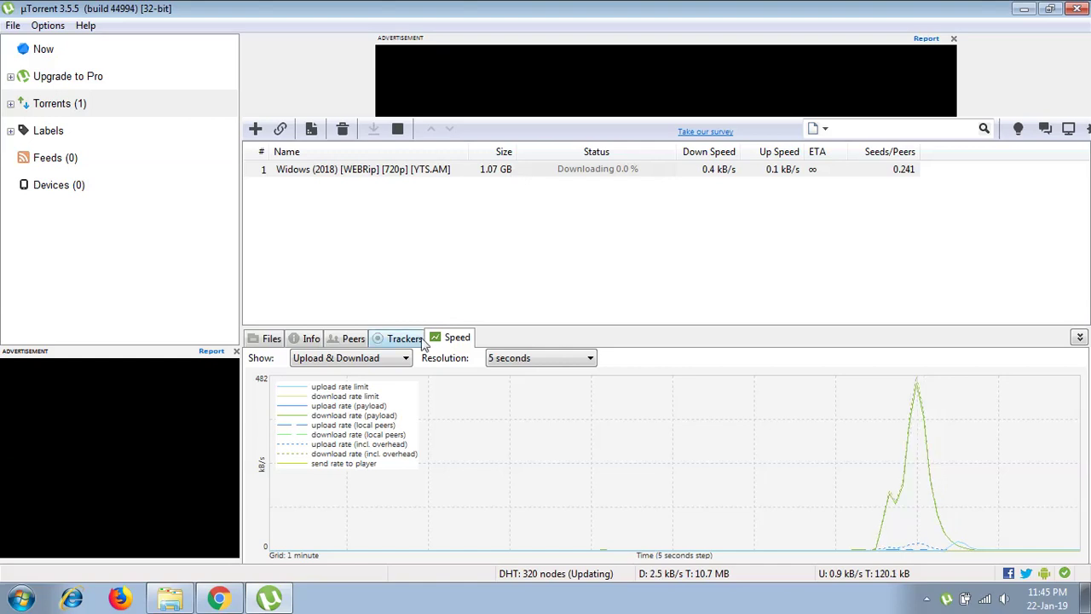
# Remove the trackers udp://9.rarbg.com:2710/announce, udp://p4p.arenabg.com:1337 and udp://tracker.coppersurfer.tk:6969 from the Widows torrent.
pyautogui.click(407, 339)
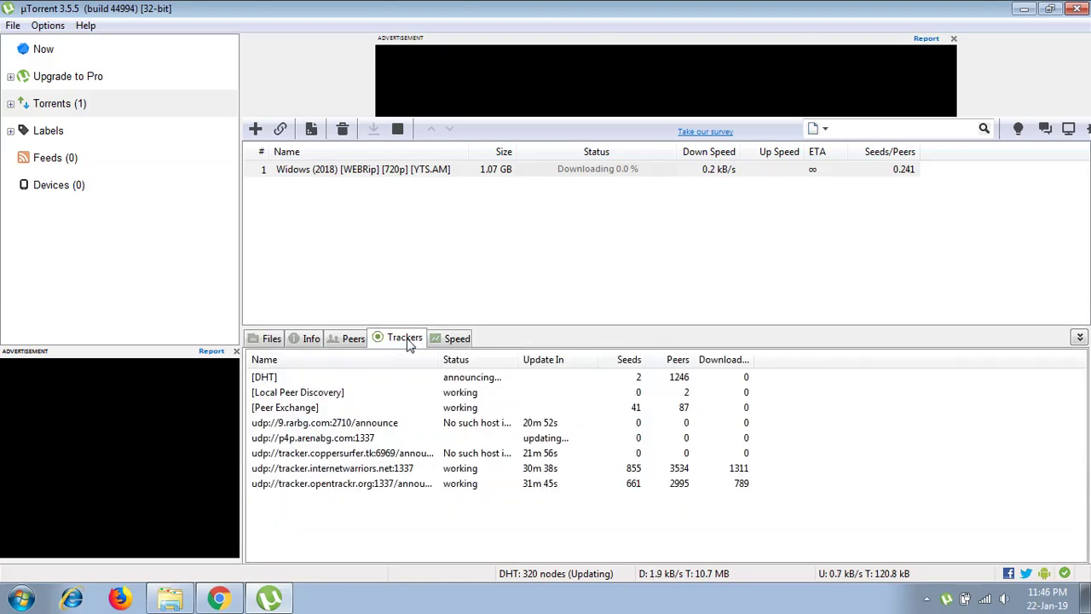
pyautogui.click(461, 455)
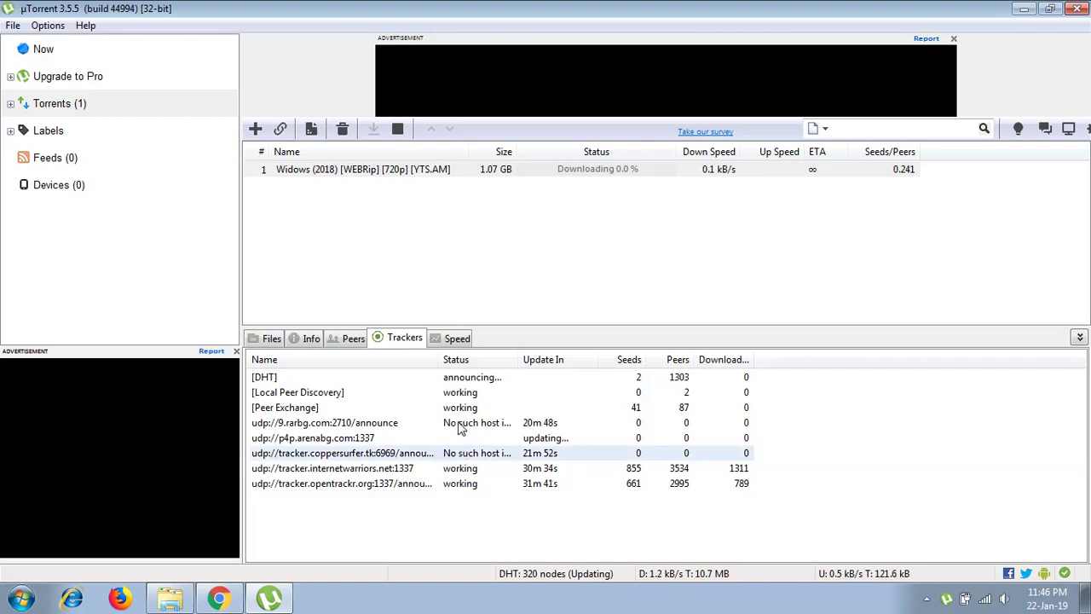
pyautogui.keyDown('ctrl'); pyautogui.click(462, 429); pyautogui.keyUp('ctrl')
pyautogui.keyDown('ctrl'); pyautogui.click(466, 438); pyautogui.keyUp('ctrl')
pyautogui.rightClick(467, 443)
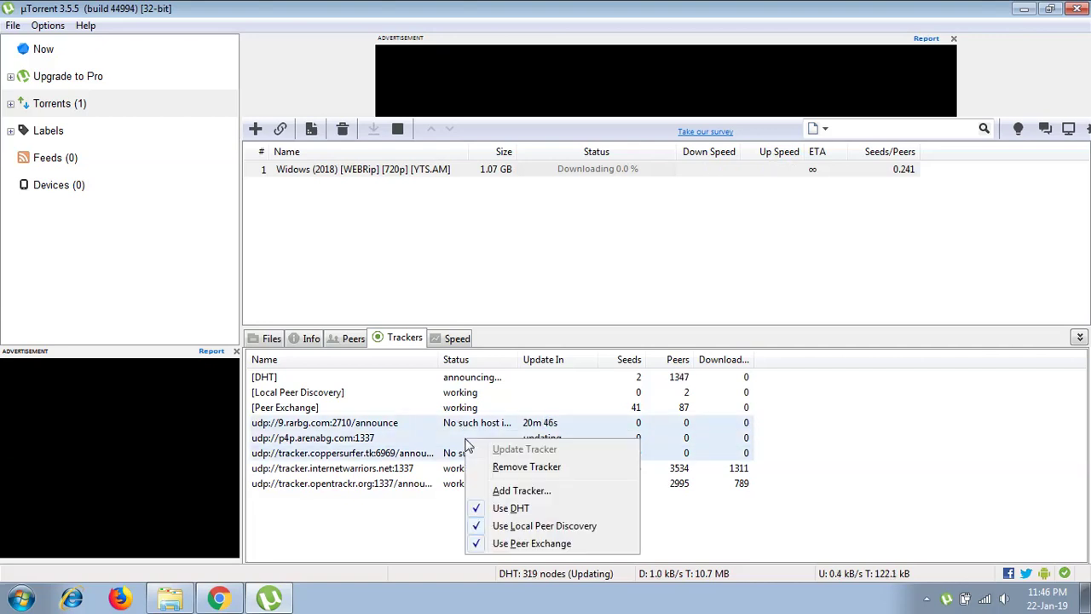
pyautogui.click(523, 470)
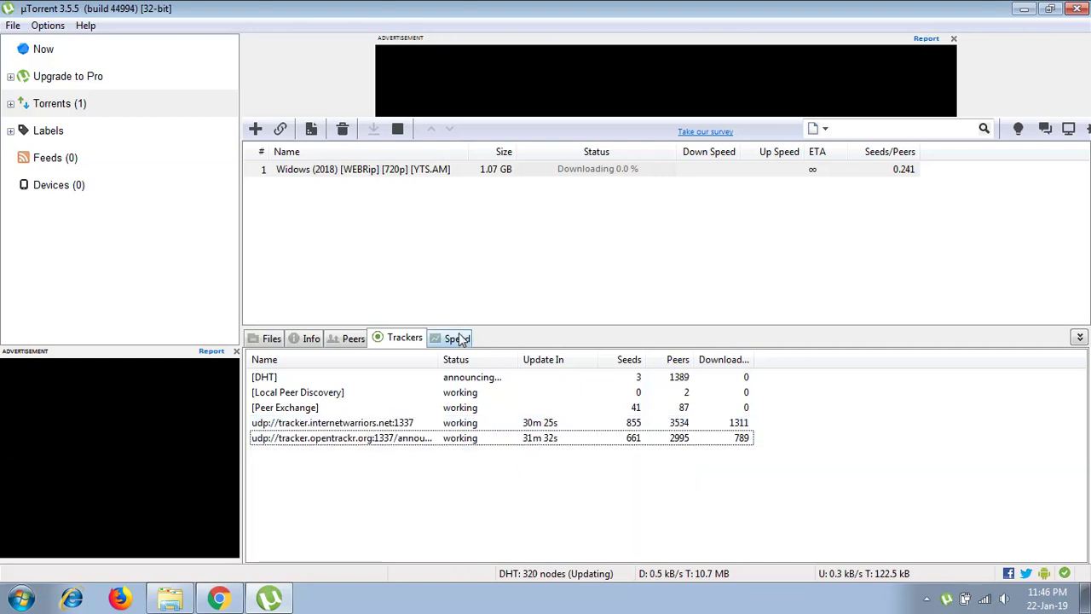
# Limit the upload speed of the Widows (2018) torrent to 3 kB/s in its bandwidth allocation, leaving its download limit unlimited.
pyautogui.rightClick(529, 170)
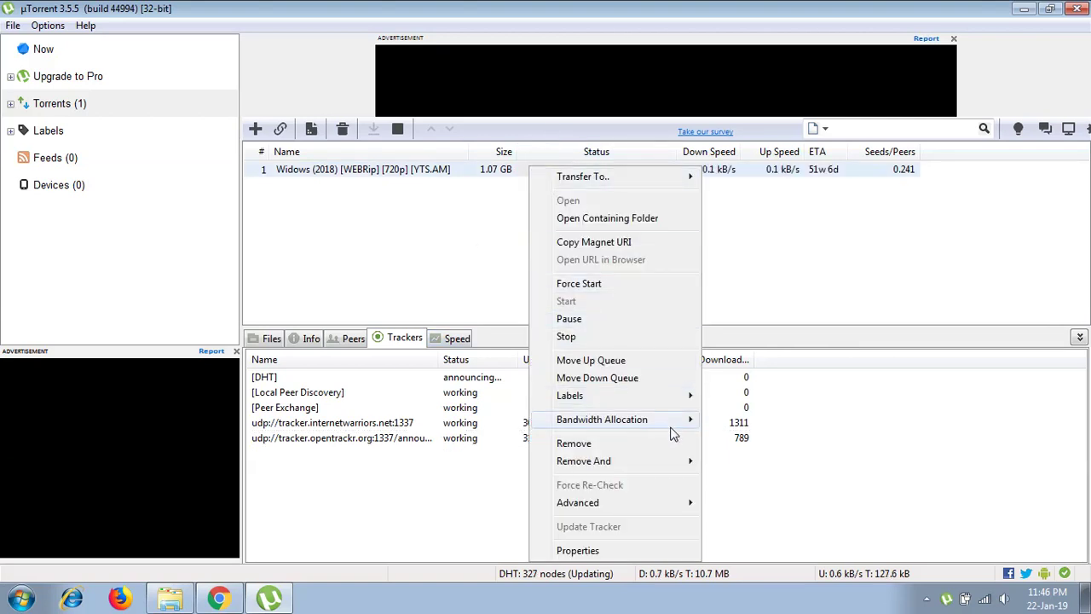
pyautogui.moveTo(671, 431)
pyautogui.moveTo(755, 486)
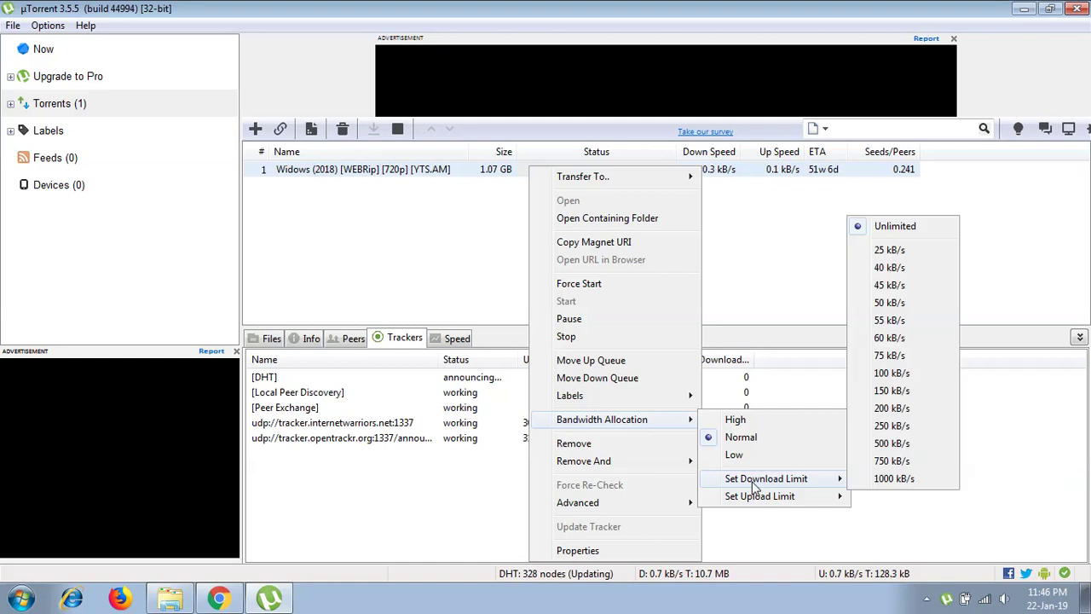
pyautogui.moveTo(774, 502)
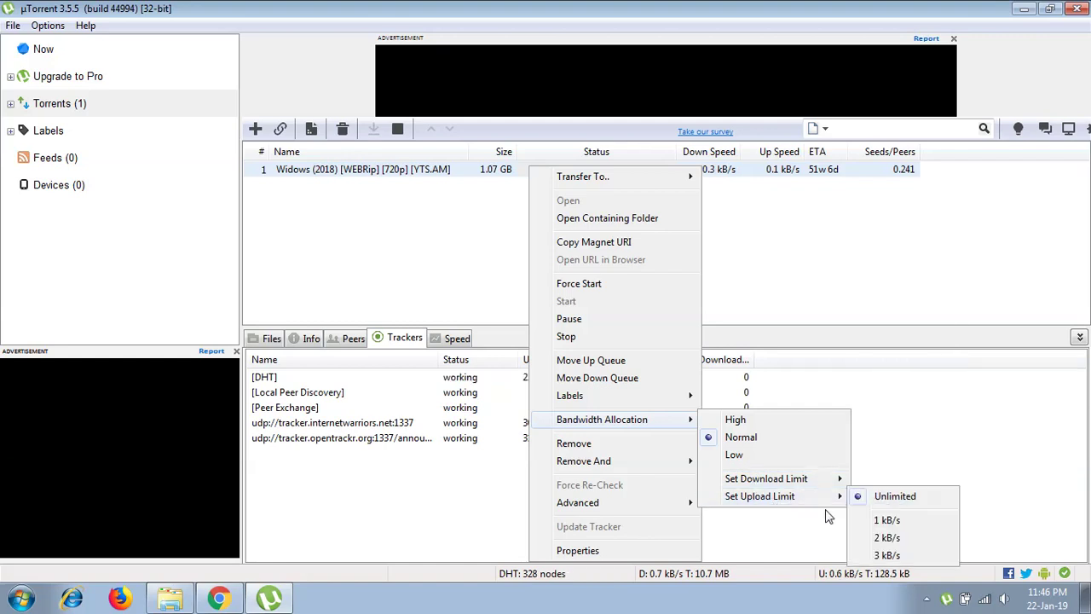
pyautogui.click(876, 555)
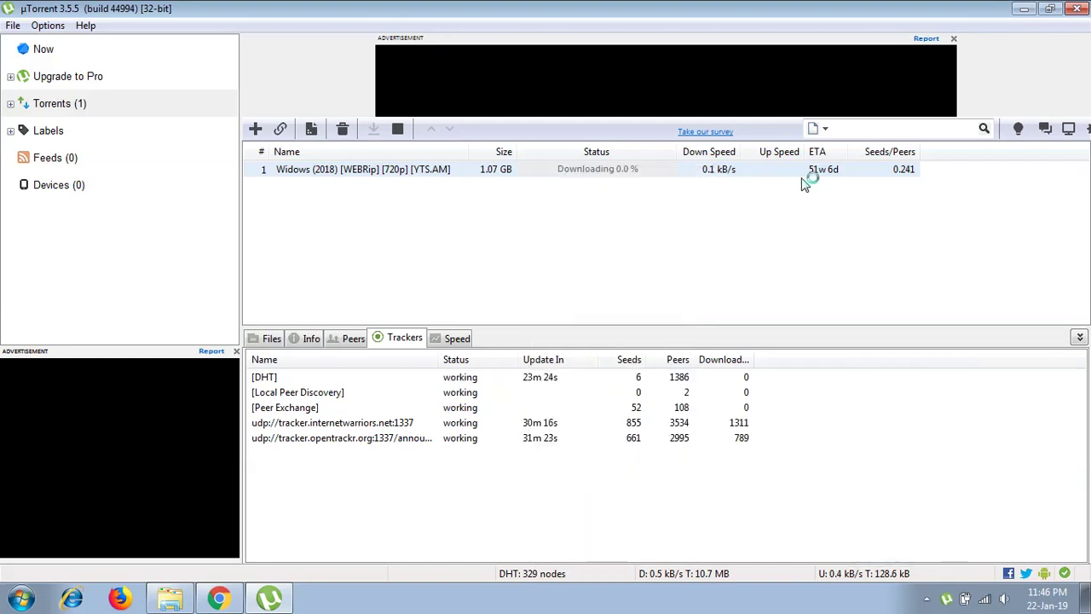
# Close the µTorrent window and the browser window showing the Widows movie page.
pyautogui.click(1078, 8)
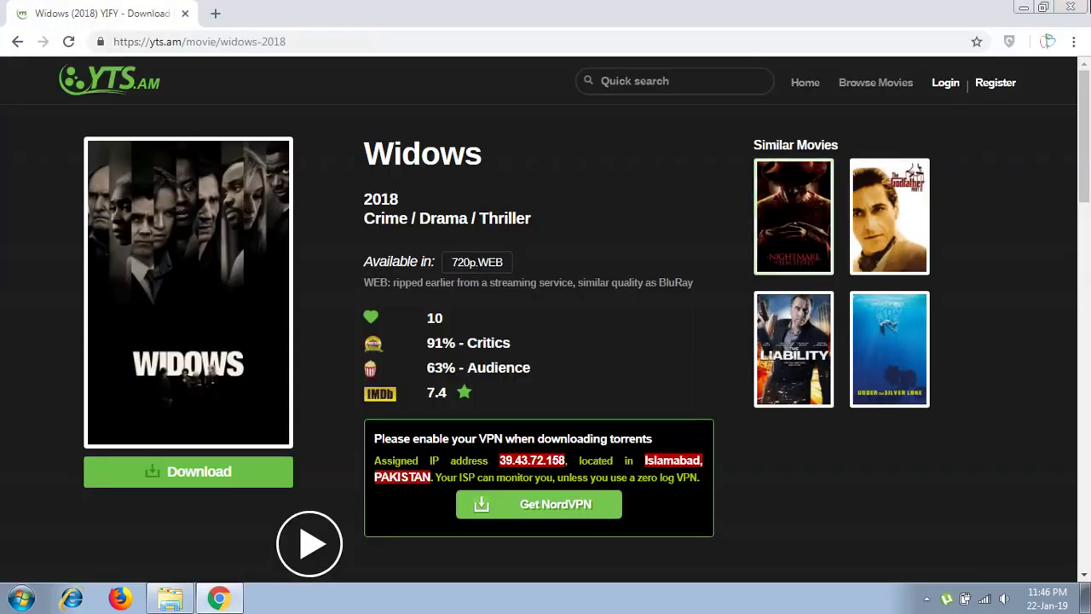
pyautogui.click(1074, 8)
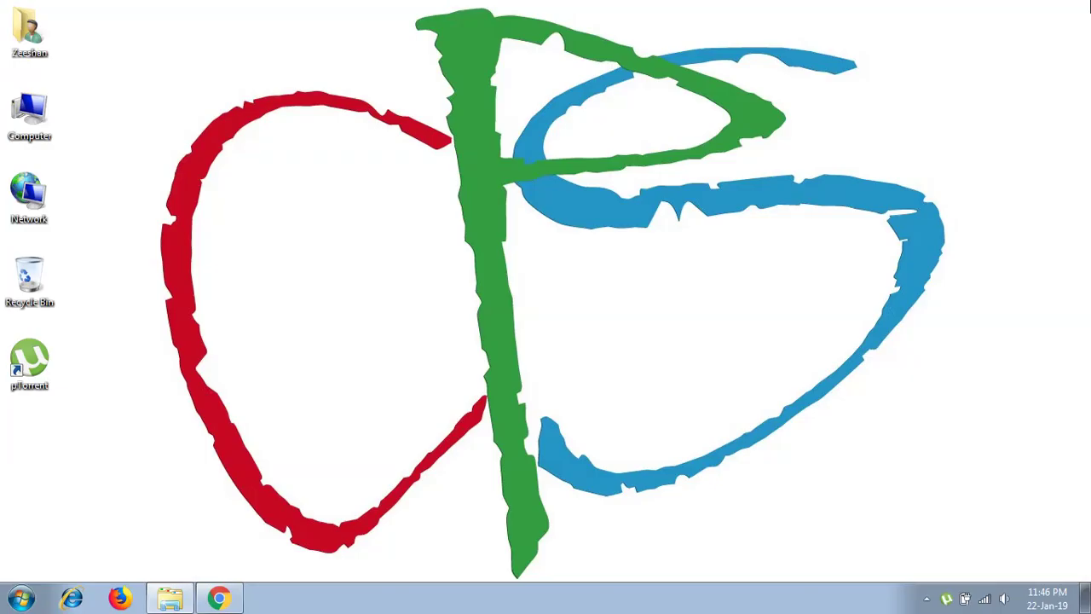
pyautogui.click(1040, 598)
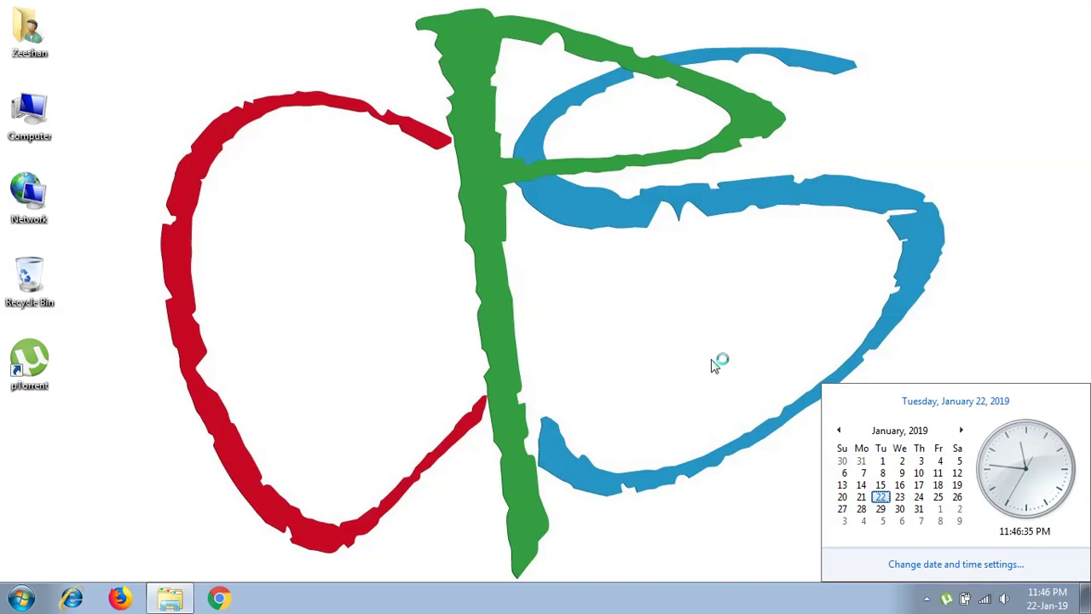
pyautogui.click(714, 365)
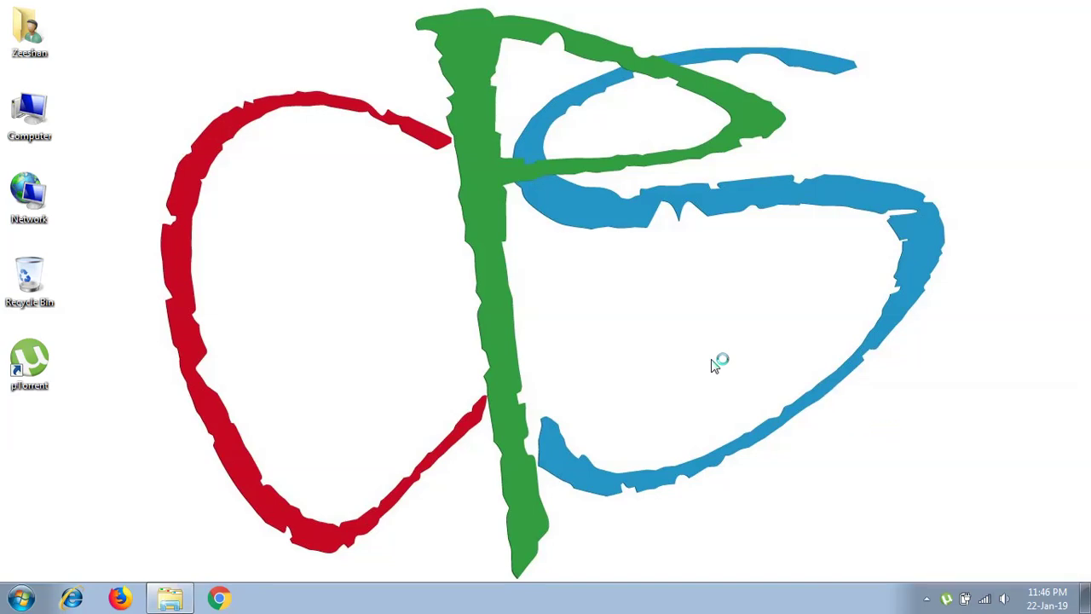